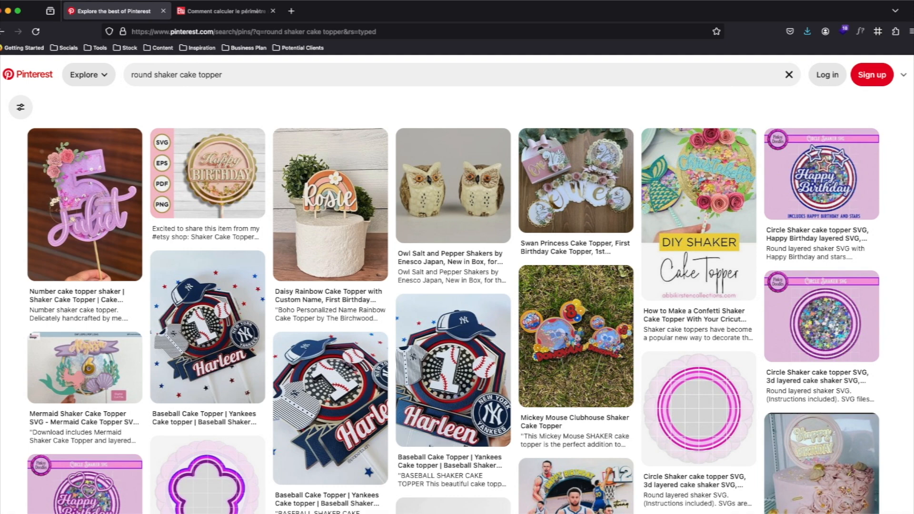
- Browse the Pinterest results for round shaker cake toppers and examine the circular layered designs
scroll(903, 185, "down", 1)
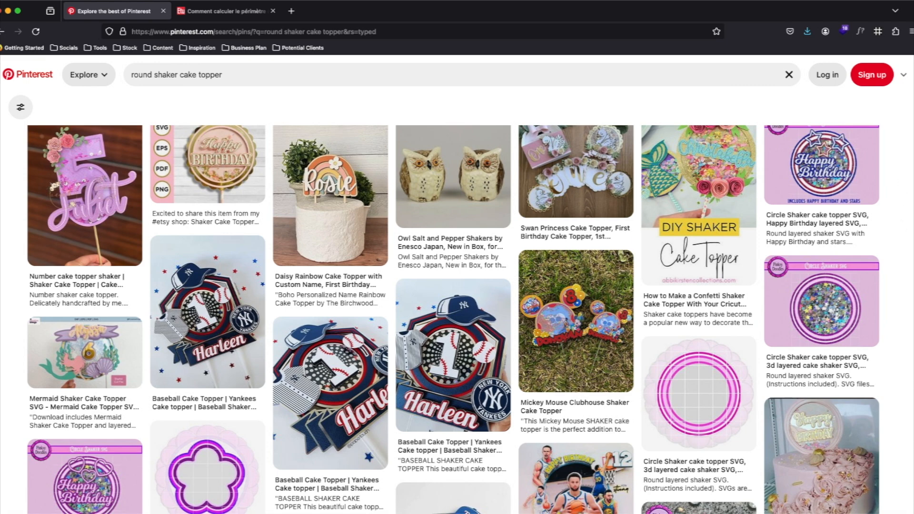
scroll(903, 230, "down", 5)
scroll(453, 319, "down", 4)
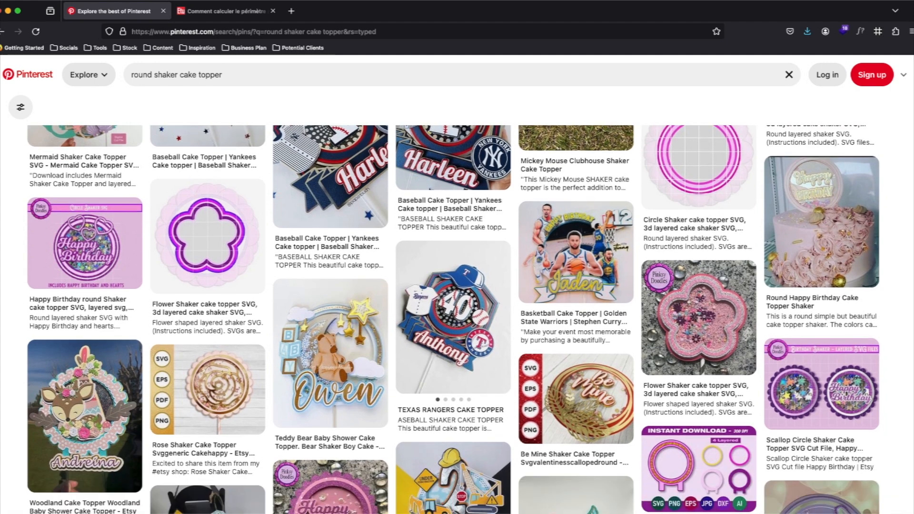
scroll(453, 319, "down", 5)
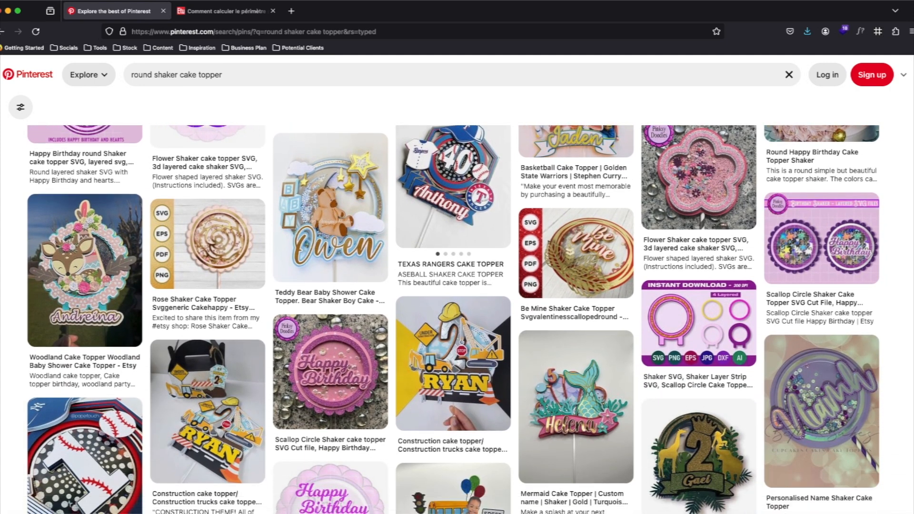
scroll(454, 319, "down", 4)
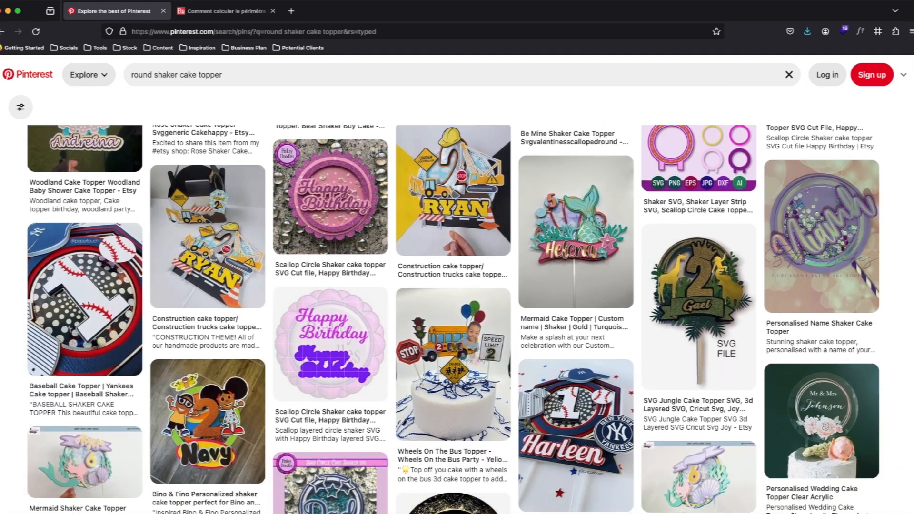
scroll(453, 319, "down", 3)
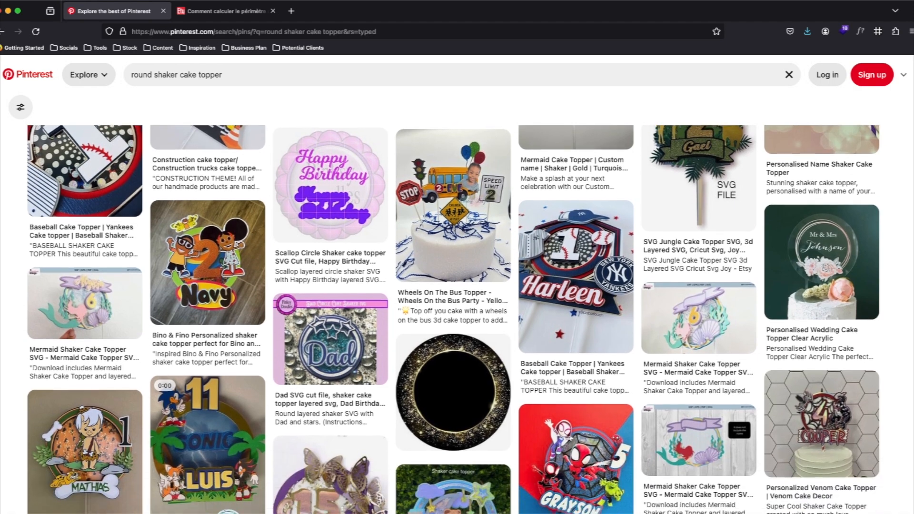
scroll(454, 319, "down", 4)
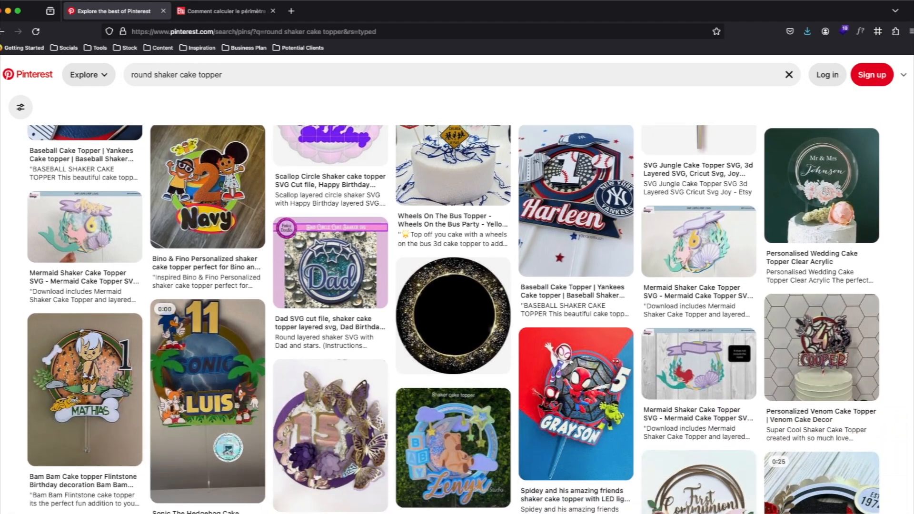
scroll(454, 319, "down", 4)
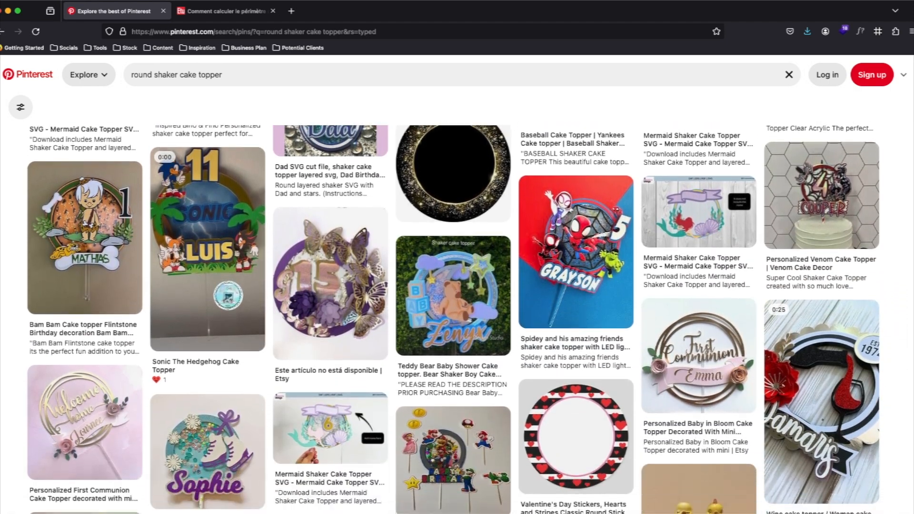
scroll(453, 319, "down", 5)
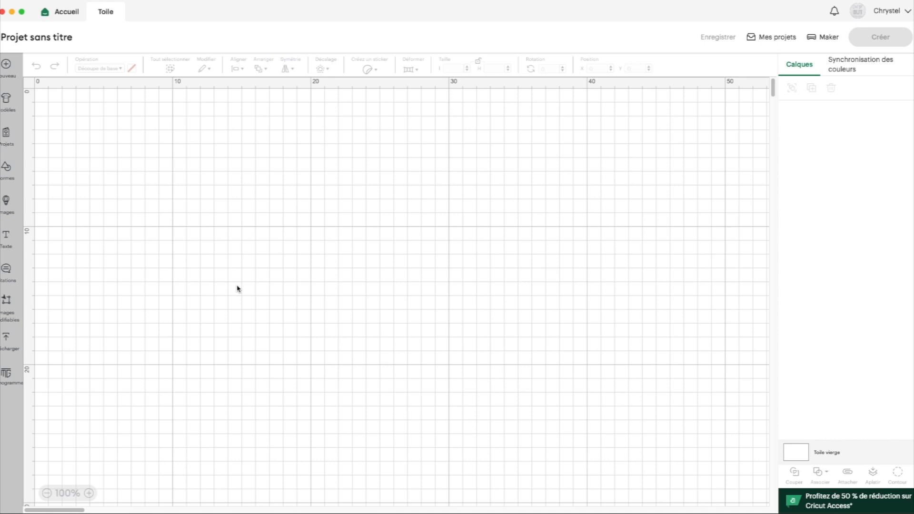
- In Cricut Design Space, insert a circle on the blank canvas and set its size to 8 x 8 cm
left_click(6, 169)
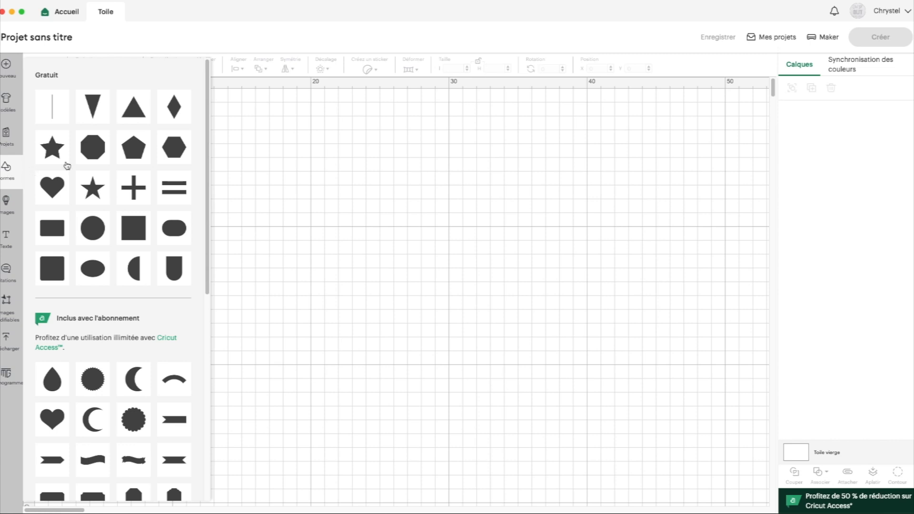
left_click(91, 227)
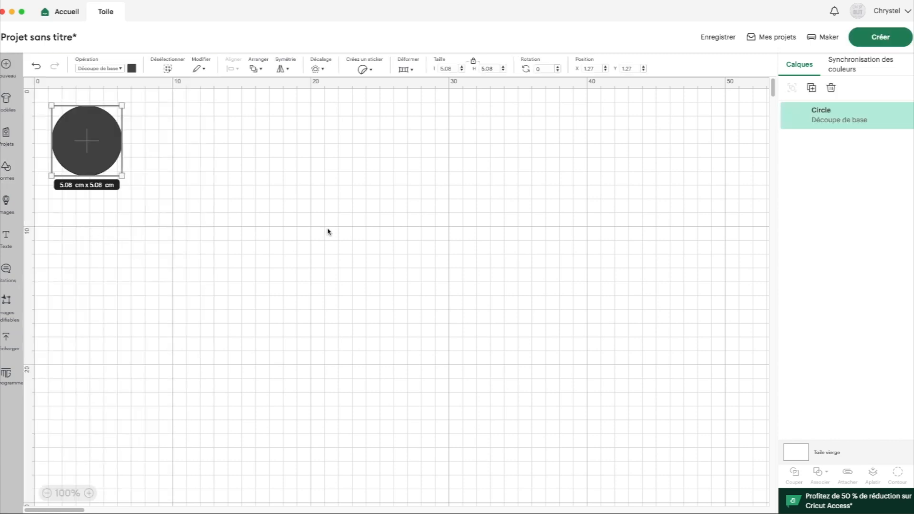
left_click(96, 159)
left_click_drag(96, 160, 328, 338)
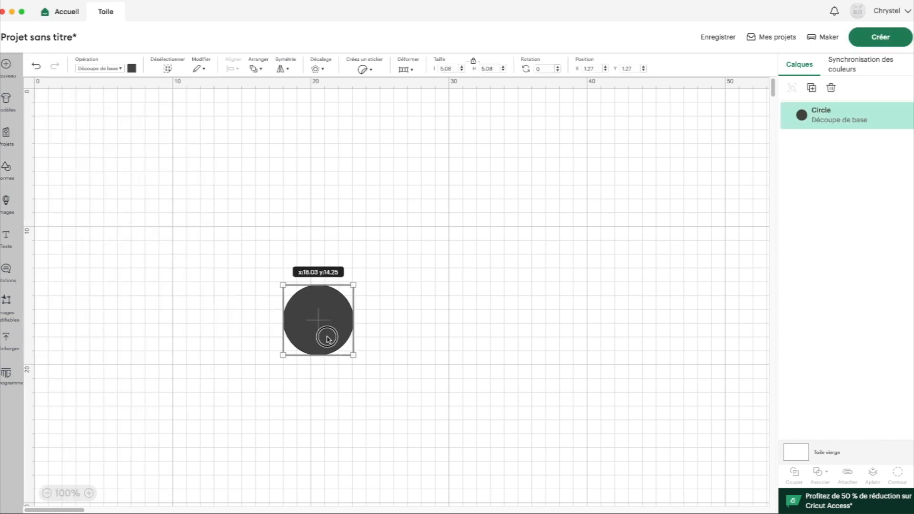
left_click(473, 69)
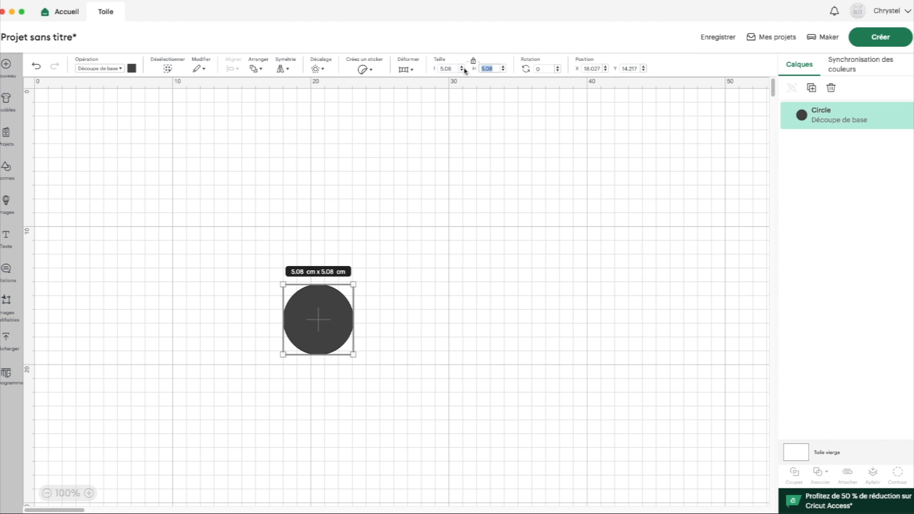
type("8")
key("Return")
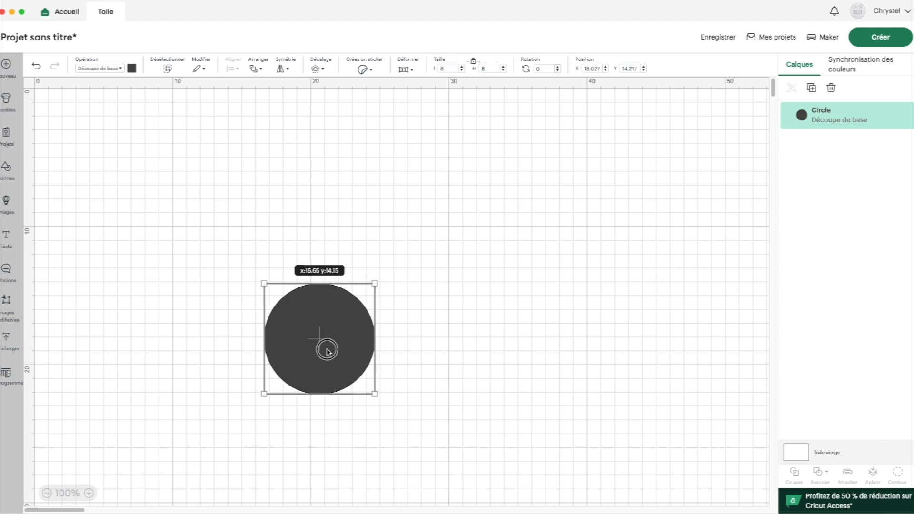
- Move the circle near the canvas origin, at about X 1.55, Y 1.09, and colour it light blue
left_click_drag(359, 355, 131, 173)
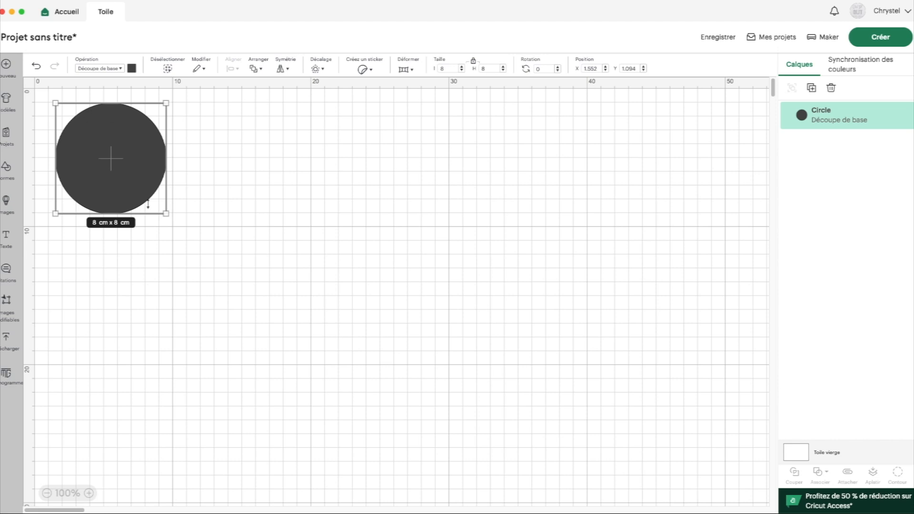
left_click(132, 68)
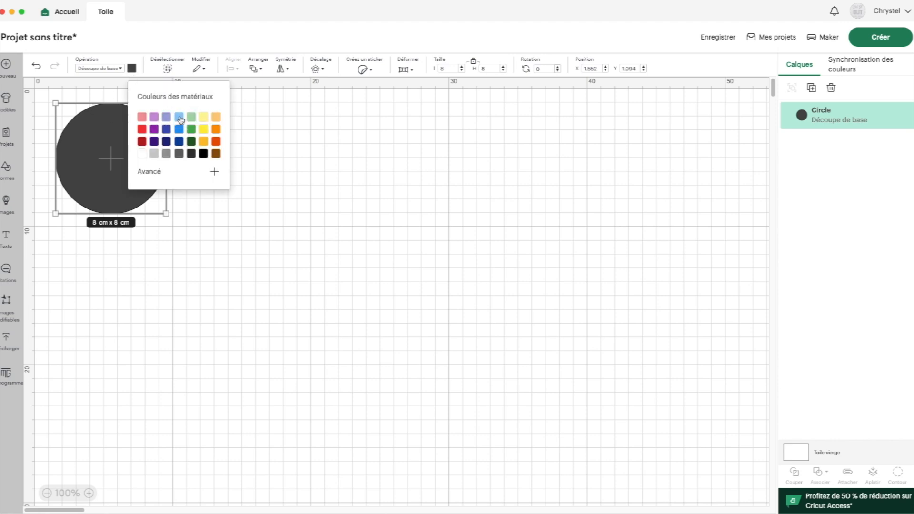
left_click(178, 117)
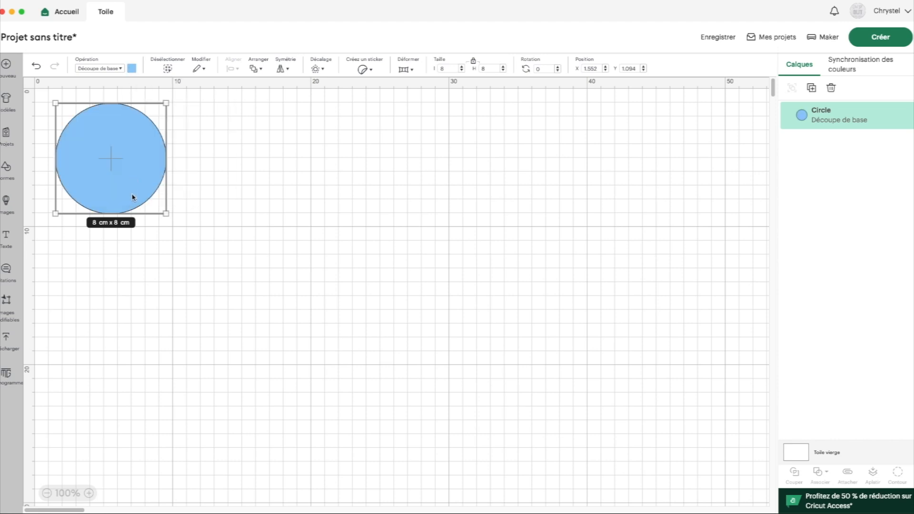
- Duplicate the blue circle, recolour the copy pale grey-blue (#ccdce9) and place it beside the original
left_click(811, 87)
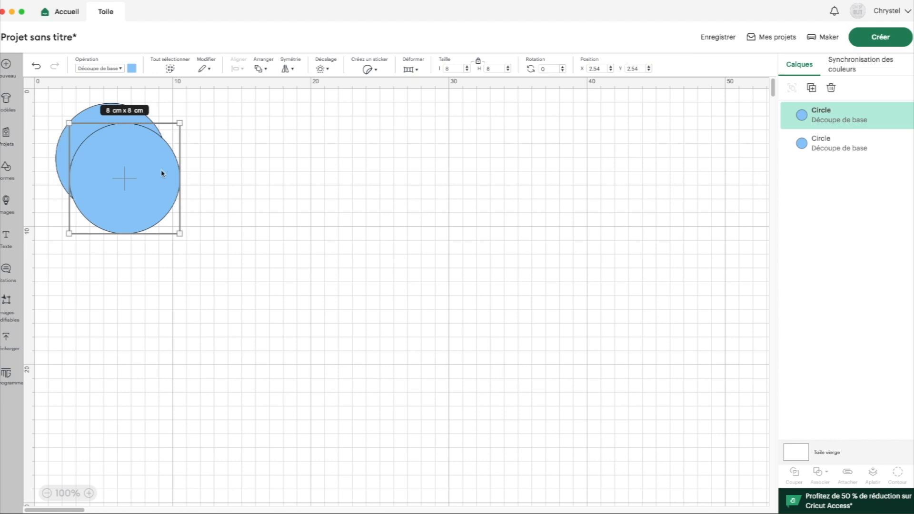
left_click(131, 69)
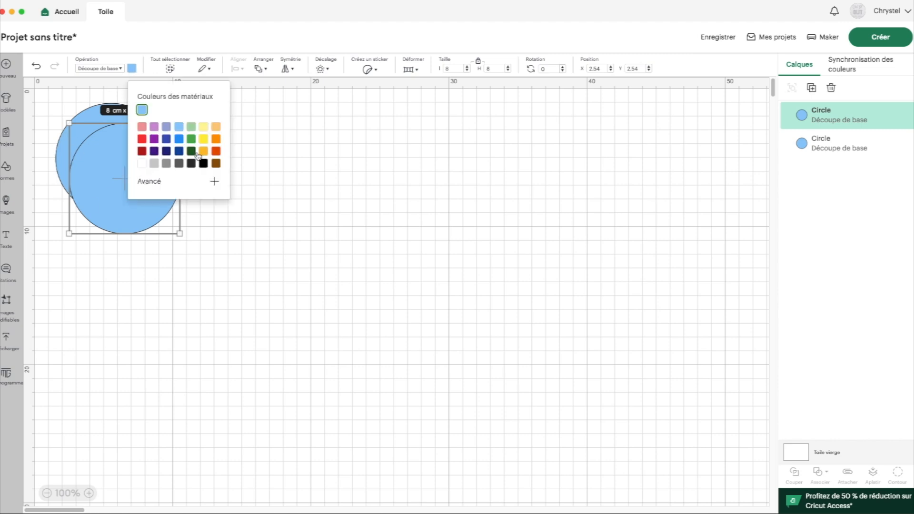
left_click(215, 181)
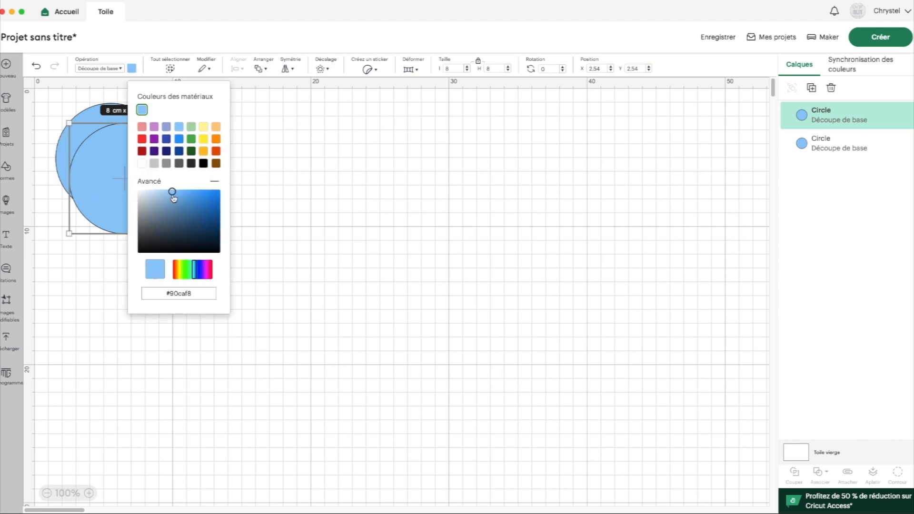
left_click_drag(172, 192, 148, 195)
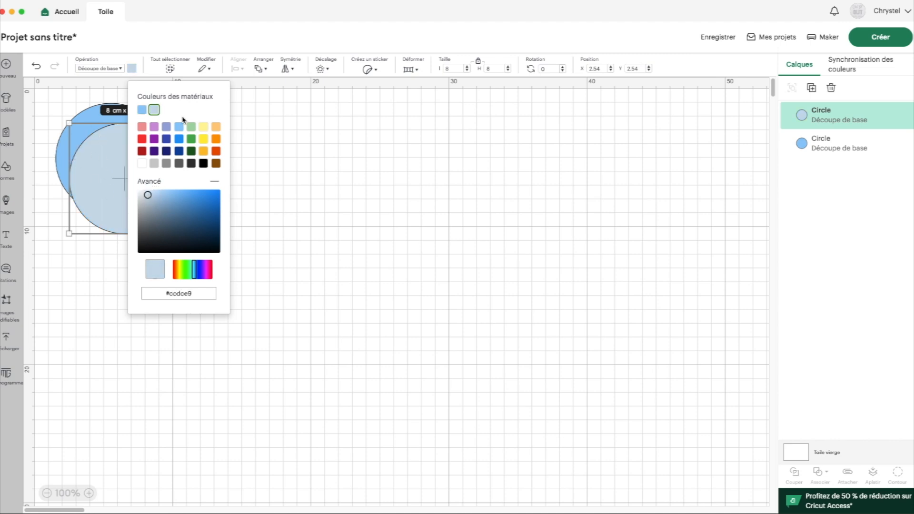
left_click(131, 70)
left_click_drag(162, 198, 280, 180)
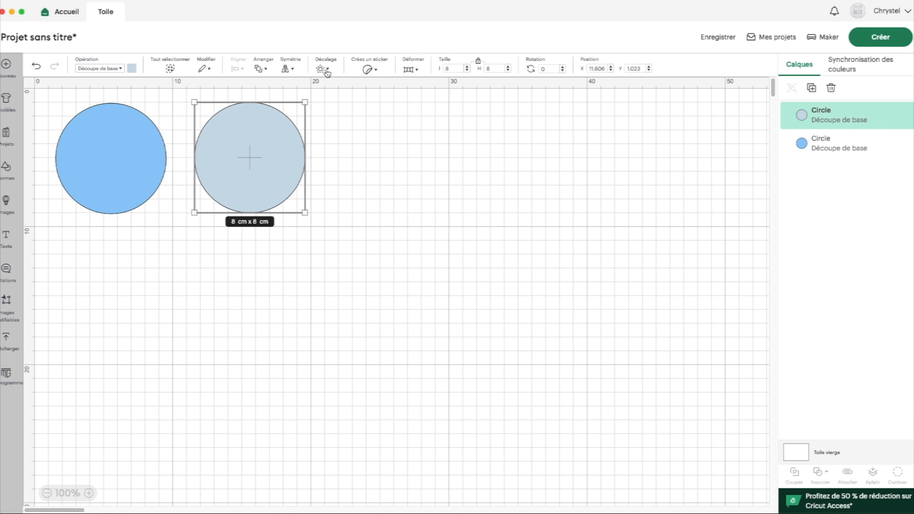
- Create a -0.1 cm offset of the grey-blue circle, place it to that circle's right and give it the same grey-blue colour
left_click(327, 72)
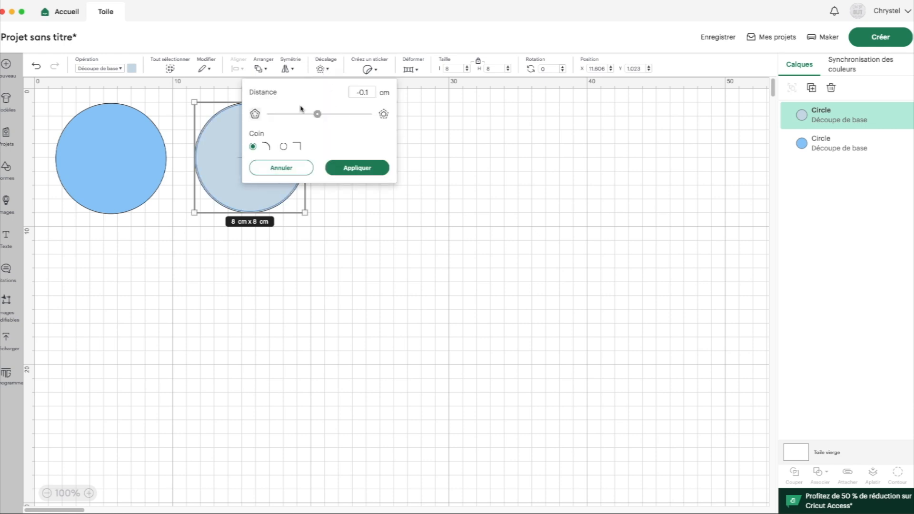
left_click(364, 169)
left_click_drag(280, 171, 399, 168)
left_click(131, 68)
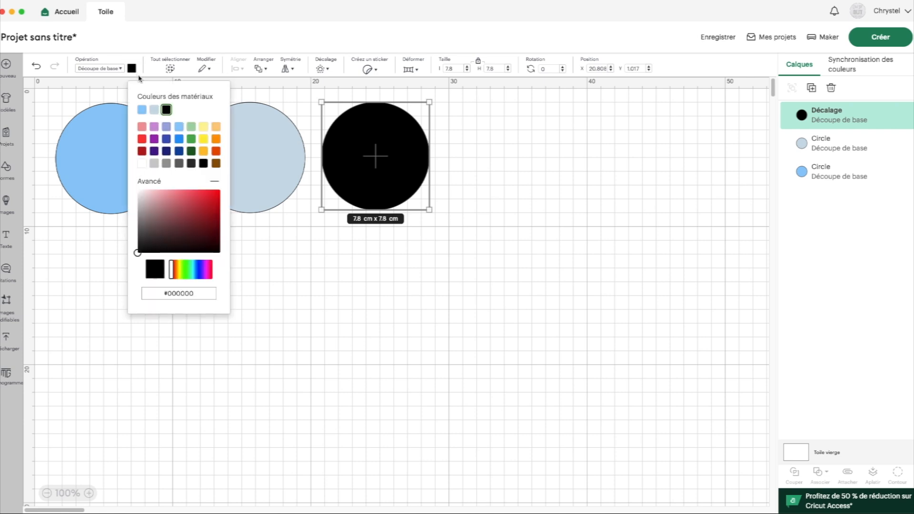
left_click(154, 110)
left_click(132, 69)
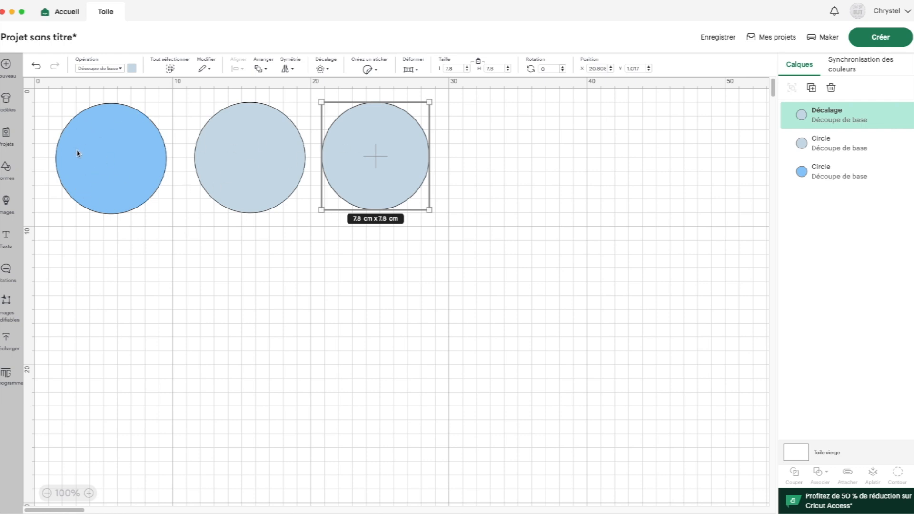
- Duplicate the light blue circle and place the copy below the row of circles, at about X 3.8, Y 10.4
left_click(116, 134)
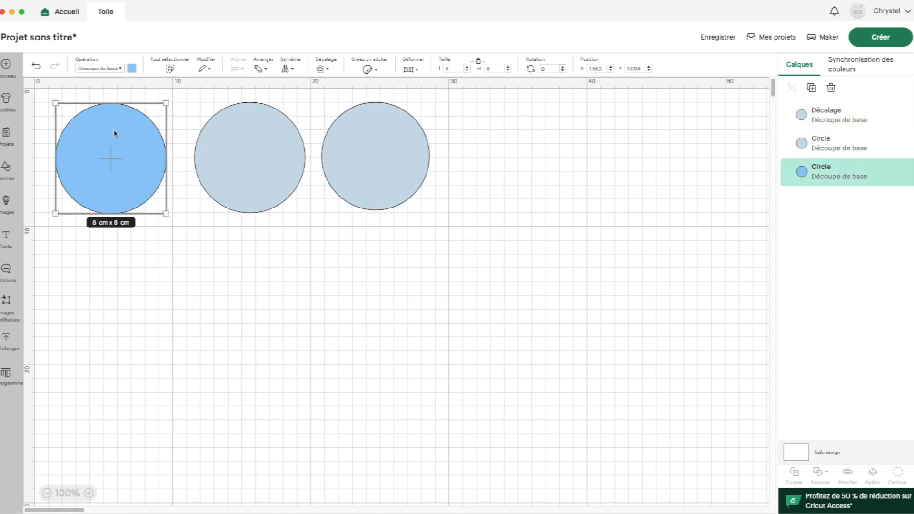
left_click(811, 88)
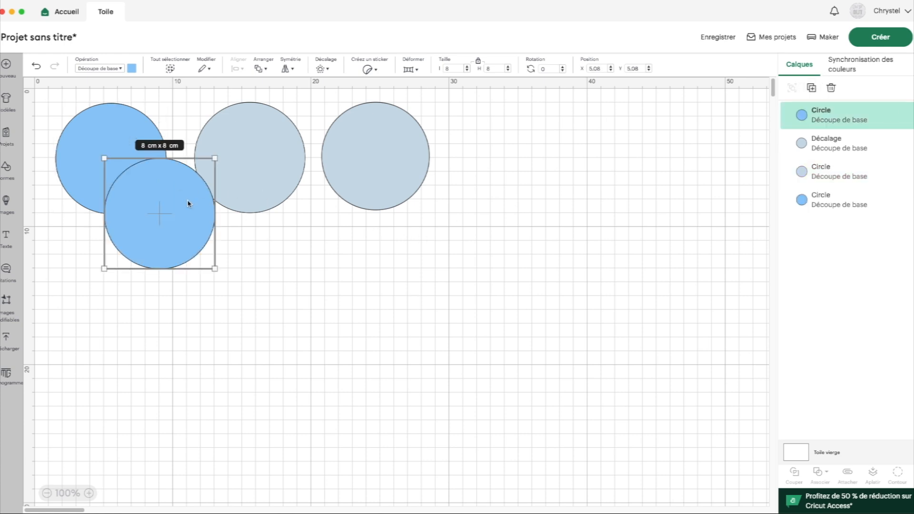
left_click_drag(188, 204, 171, 276)
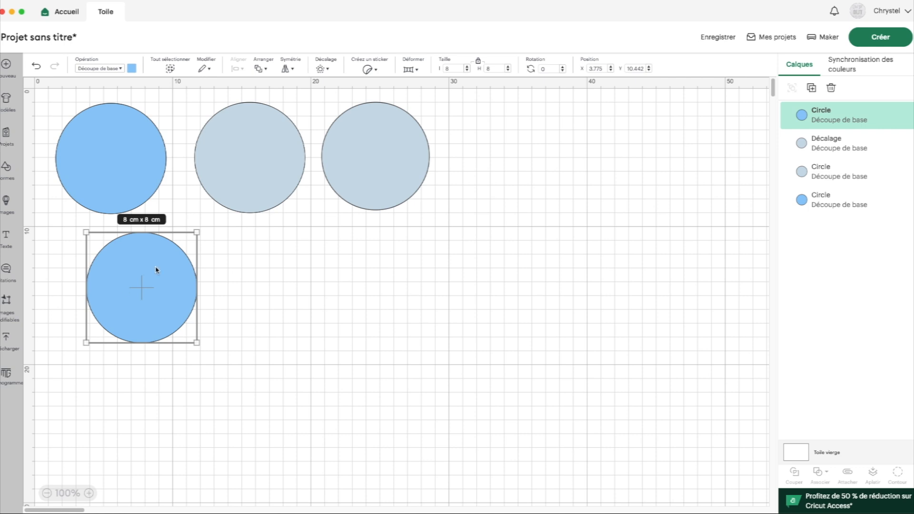
- Create a -1 cm inward offset with rounded corners from the lower blue circle
left_click(328, 69)
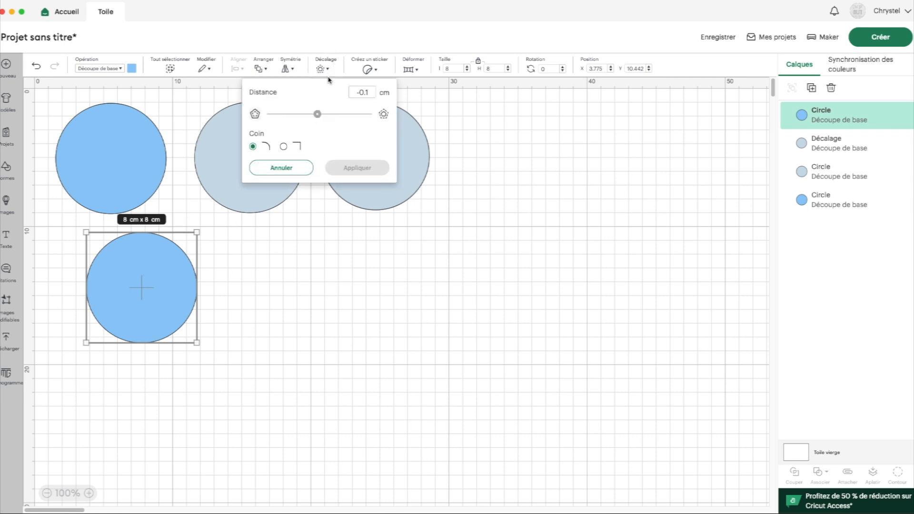
left_click_drag(317, 114, 309, 116)
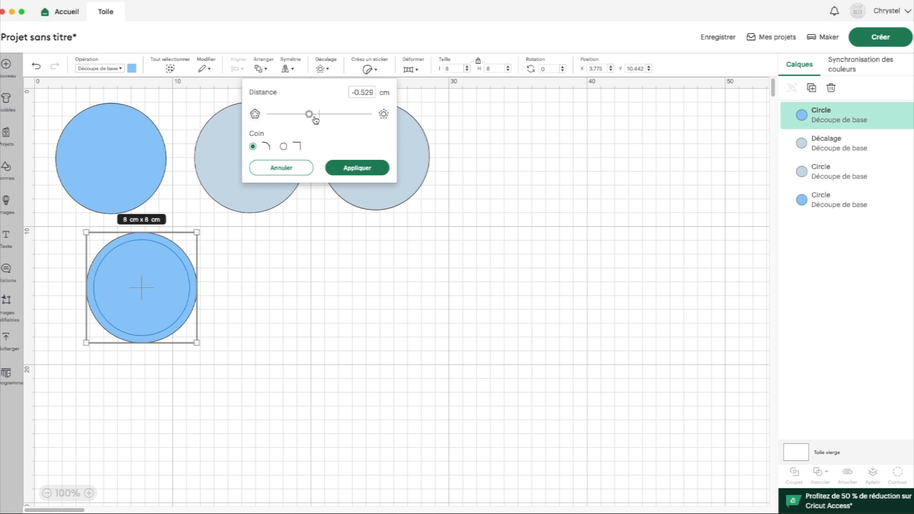
left_click_drag(363, 94, 375, 92)
key("BackSpace")
mouse_move(372, 92)
left_mouse_down()
mouse_move(344, 92)
mouse_move(372, 92)
left_mouse_up()
left_click(361, 92)
type("1")
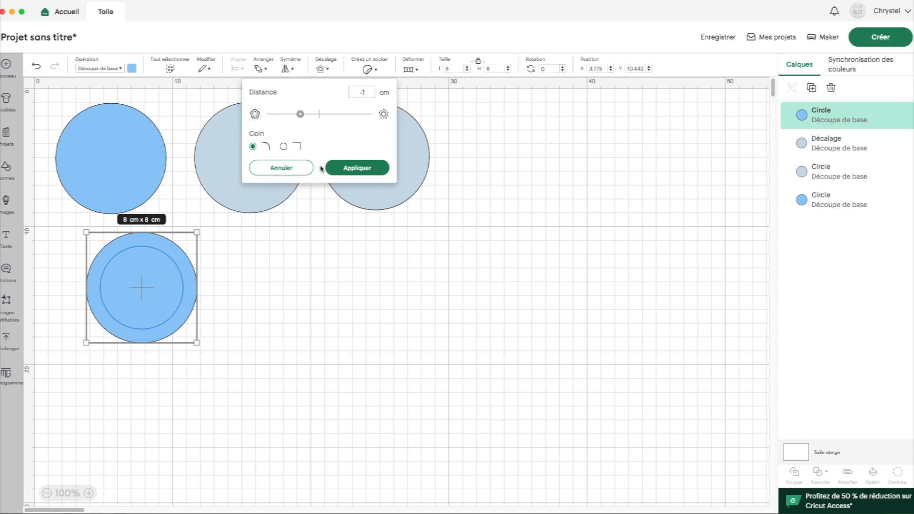
left_click(364, 167)
- Subtract the black offset circle from the lower blue circle (Retirer) and colour the resulting ring light purple
left_click_drag(62, 245, 155, 337)
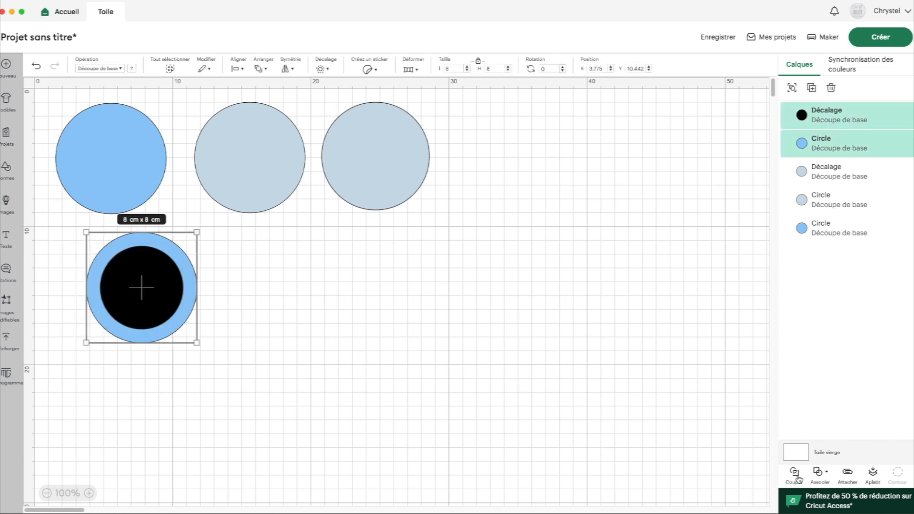
left_click(827, 474)
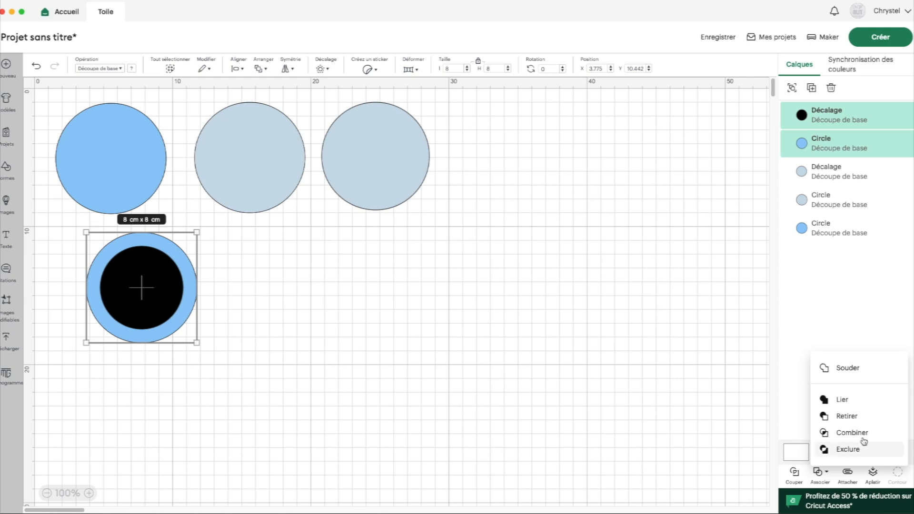
left_click(881, 415)
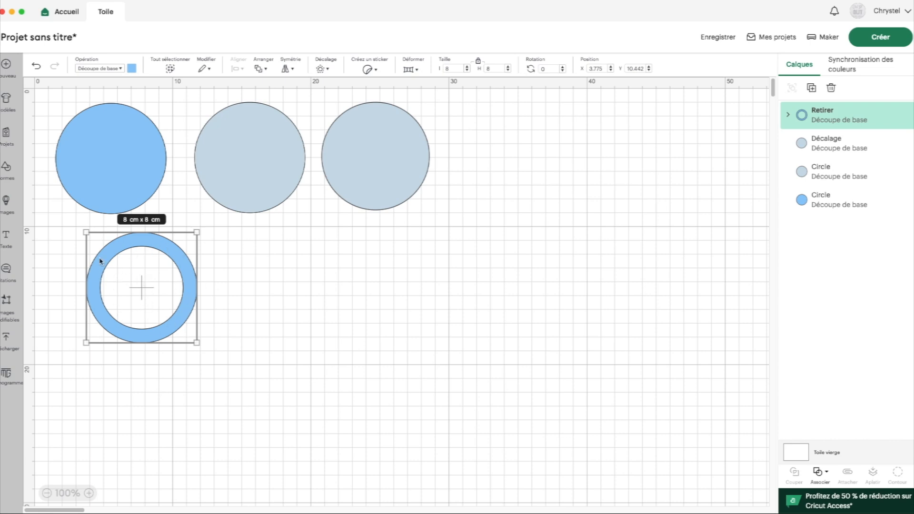
left_click(132, 68)
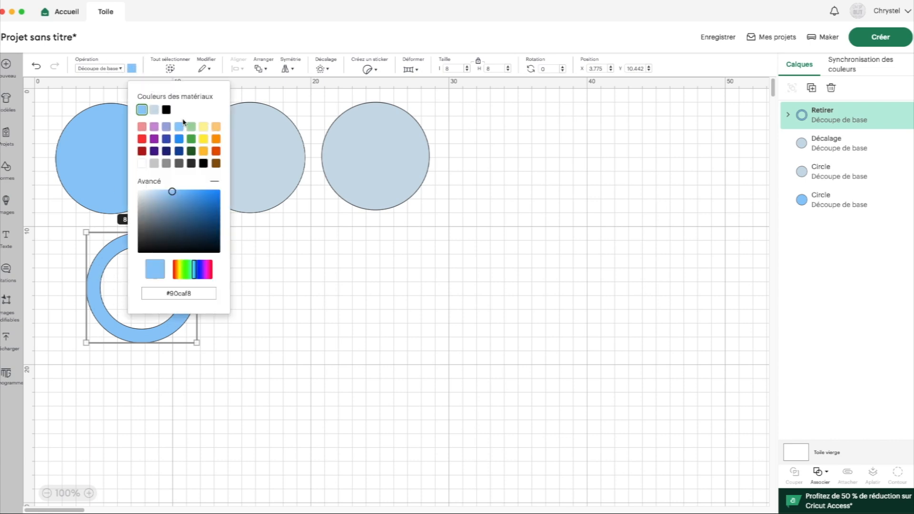
left_click(154, 127)
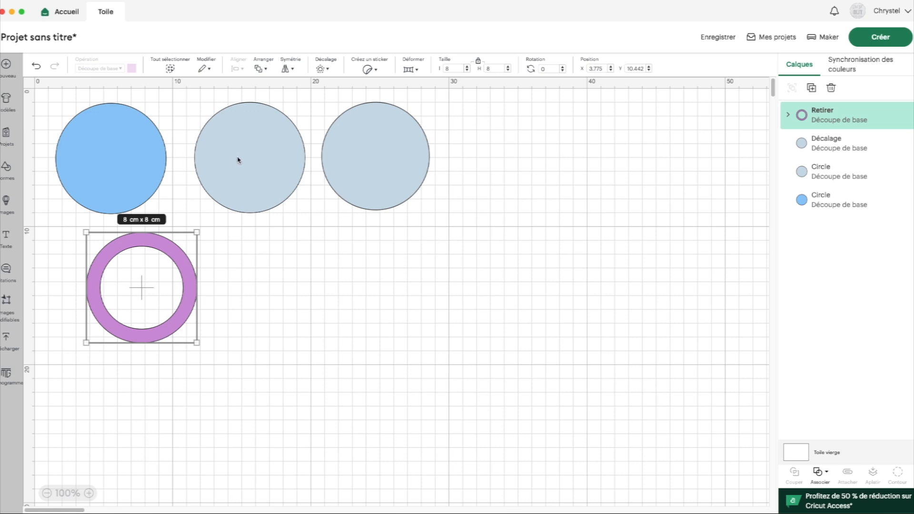
- Try stacking the 8 cm grey-blue circle and the purple ring over the light blue circle, and separate them again
left_click_drag(238, 159, 99, 157)
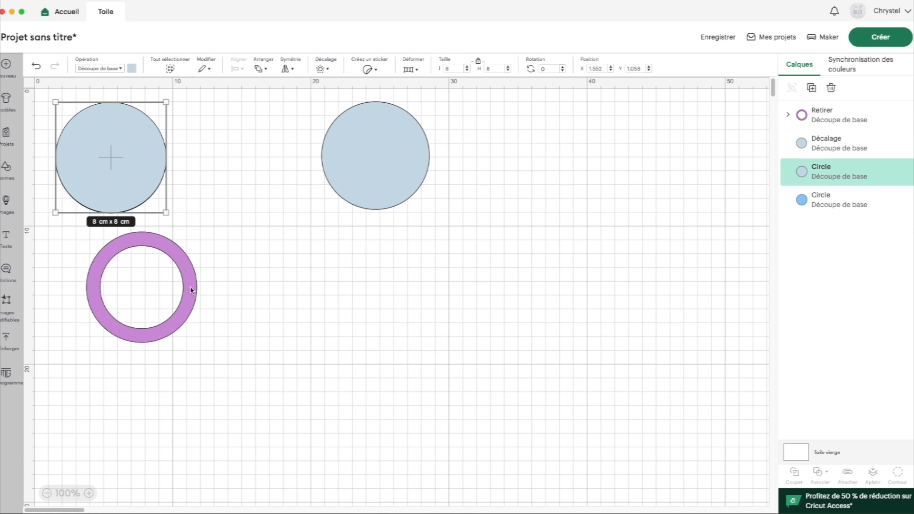
left_click_drag(191, 288, 160, 158)
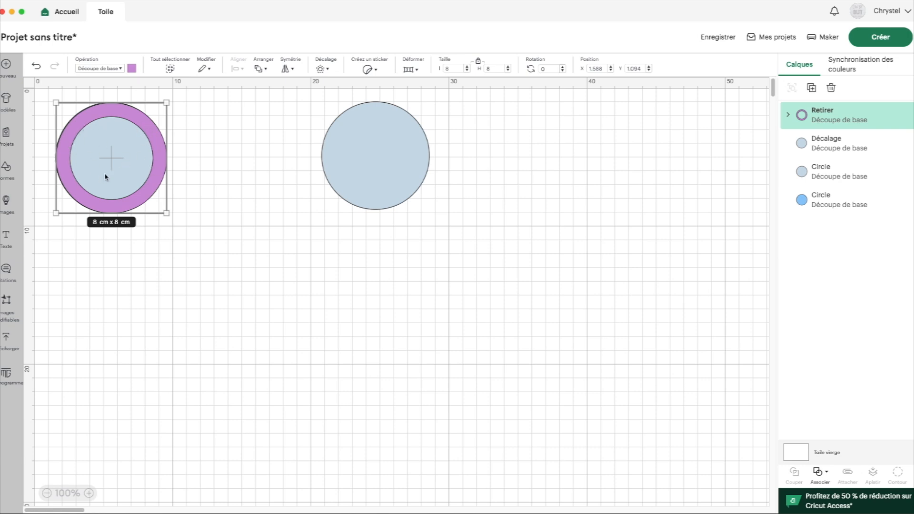
key("super+z")
left_click_drag(145, 199, 411, 204)
left_click_drag(109, 183, 235, 178)
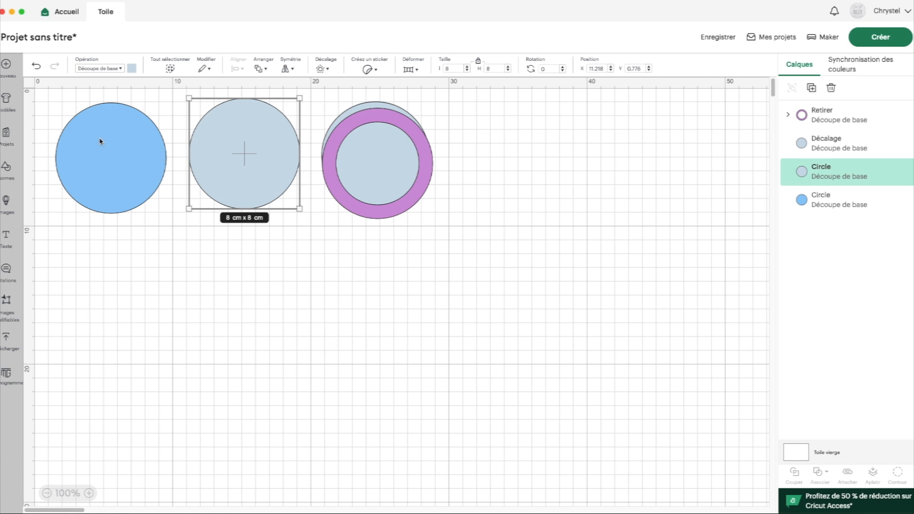
left_click_drag(255, 168, 121, 173)
left_click_drag(335, 195, 280, 221)
left_click_drag(99, 185, 231, 173)
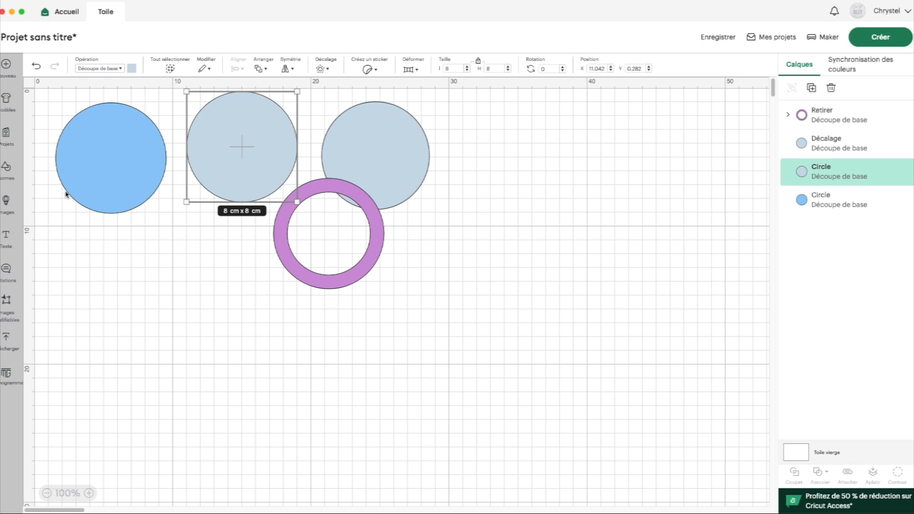
- Move the two grey-blue circles closer together and place the purple ring below them, at about X 14.4, Y 9.9
mouse_move(221, 180)
left_mouse_down()
mouse_move(90, 205)
mouse_move(91, 189)
mouse_move(218, 174)
left_mouse_up()
left_click_drag(350, 147, 378, 160)
left_click_drag(371, 263, 328, 310)
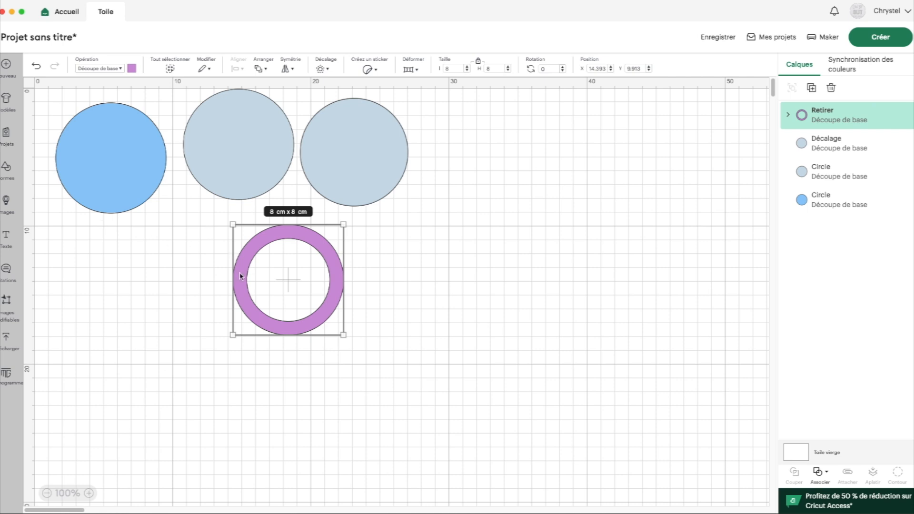
- Duplicate the purple ring four times and spread the five rings out, one beside the grey-blue circles and four in a row below
left_click(812, 90)
left_click(813, 89)
left_click(812, 90)
left_click(812, 89)
left_click_drag(295, 237, 482, 119)
left_click_drag(185, 220, 423, 295)
left_click_drag(145, 262, 249, 325)
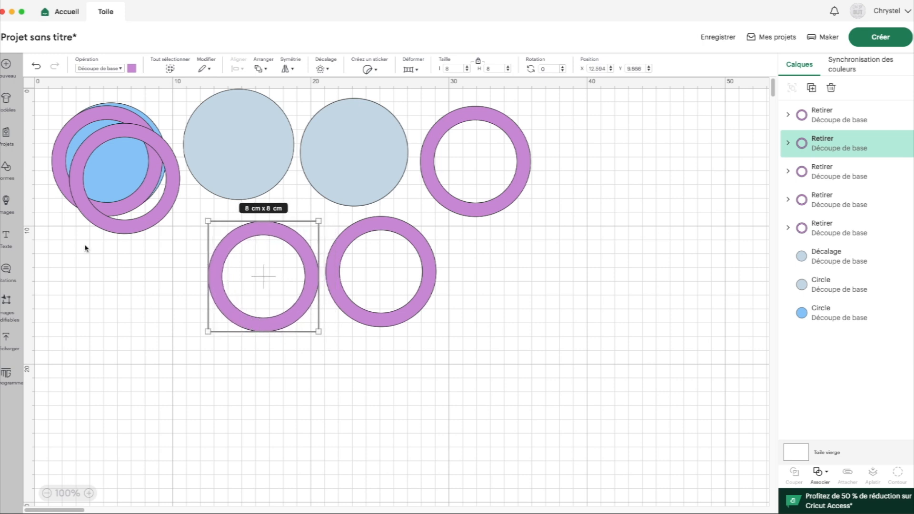
left_click_drag(111, 222, 169, 338)
left_click_drag(63, 187, 56, 325)
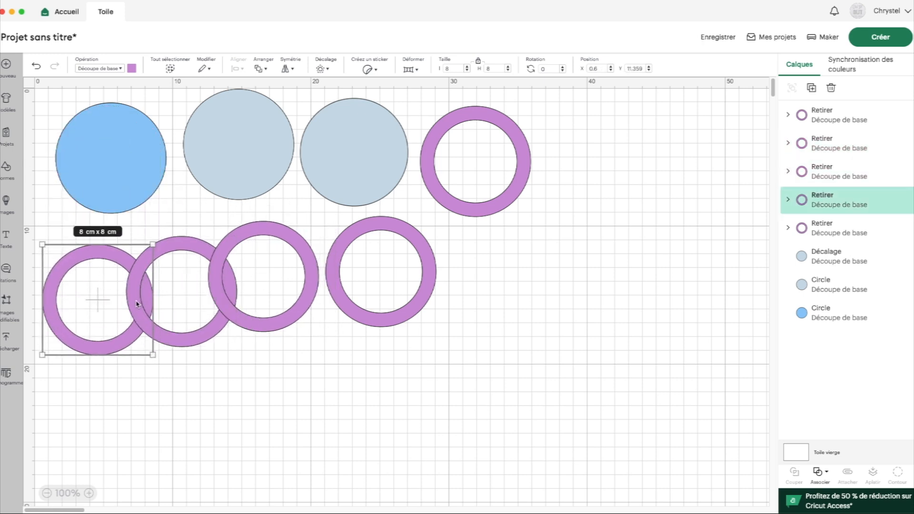
- Colour the four rings in the lower row light orange, about #f3cf9e
left_click_drag(402, 363, 19, 298)
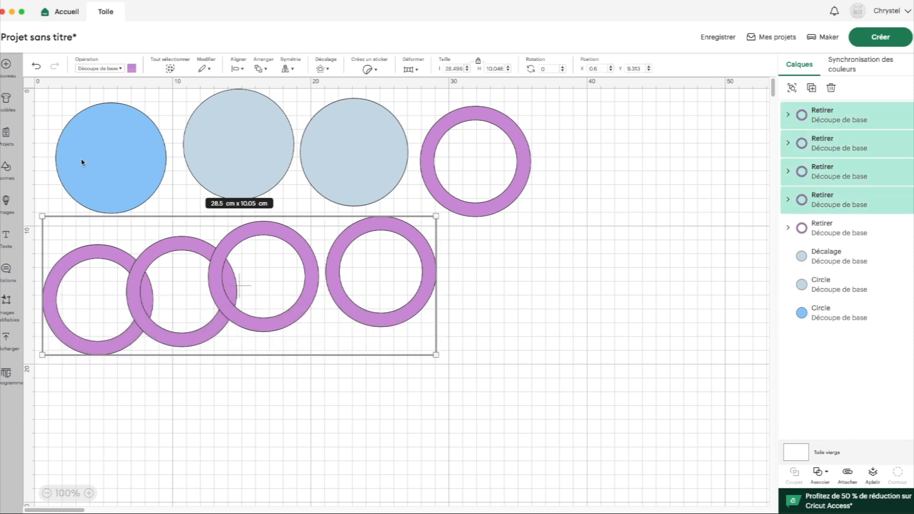
left_click(132, 68)
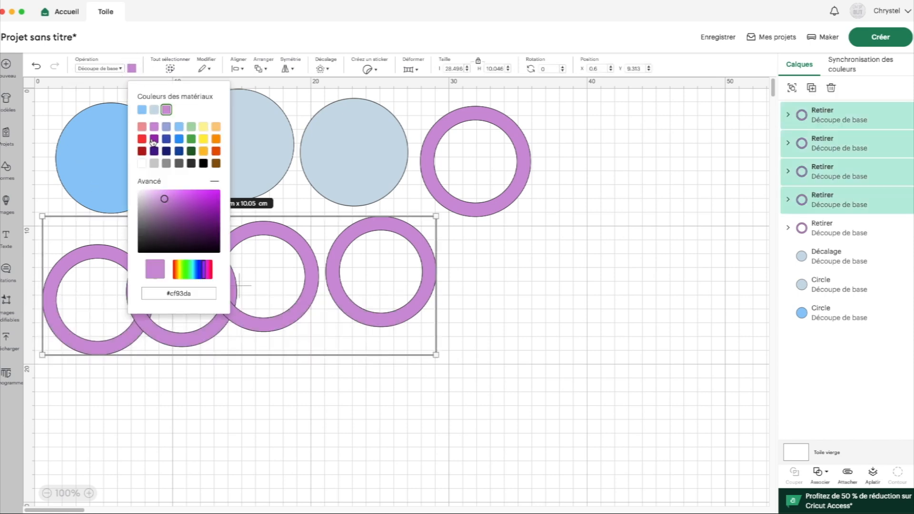
left_click(216, 164)
left_click(132, 69)
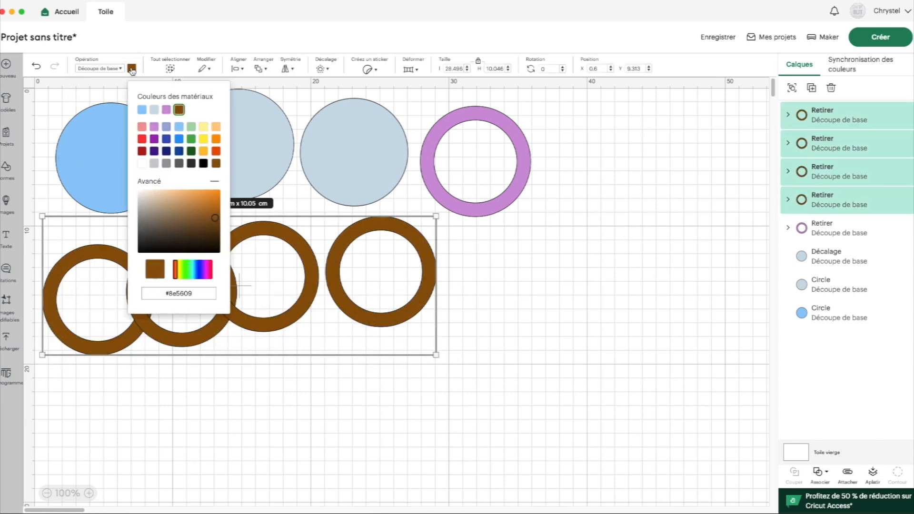
left_click_drag(215, 218, 167, 193)
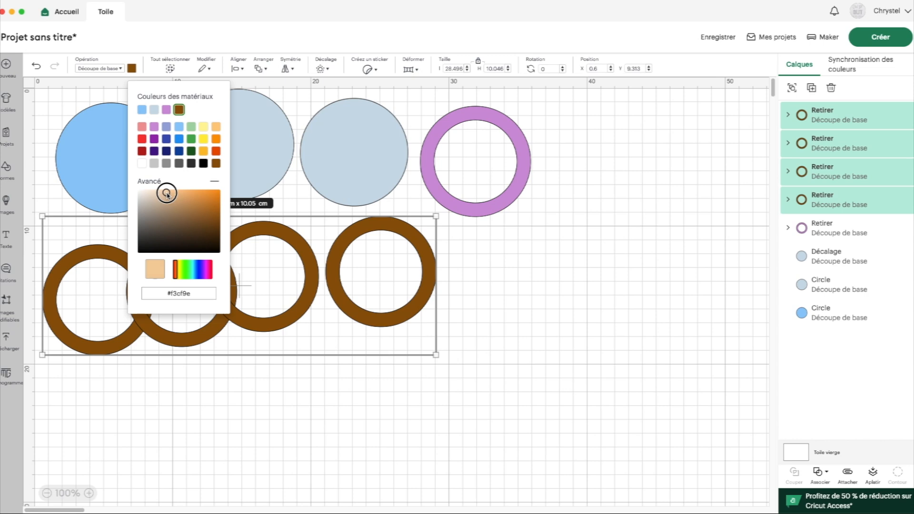
left_click(76, 299)
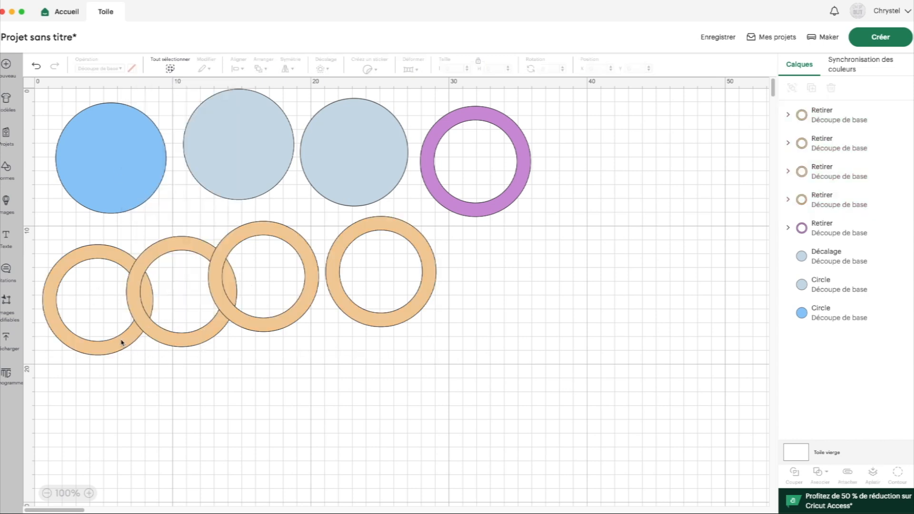
- Stack the four light orange rings on the light blue circle, matching their outlines
left_click_drag(119, 345, 133, 202)
left_click_drag(196, 344, 127, 204)
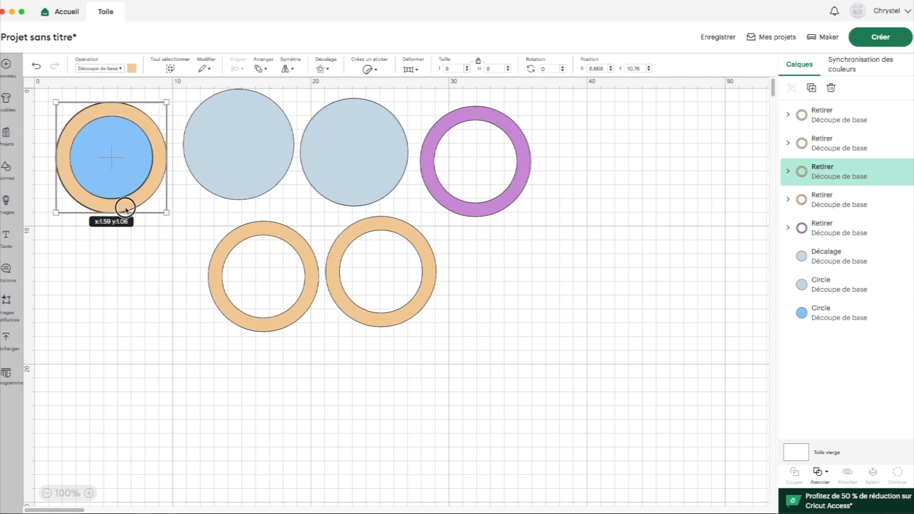
left_click_drag(259, 320, 117, 206)
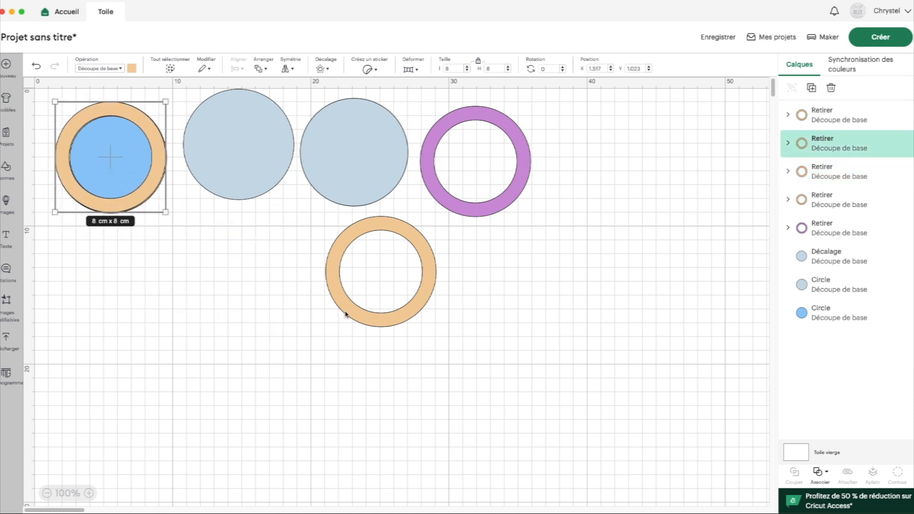
left_click_drag(347, 316, 76, 199)
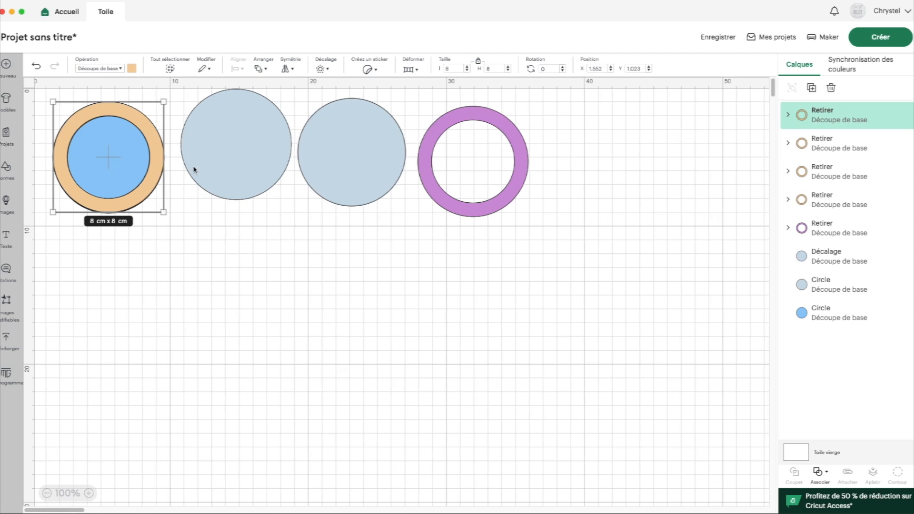
- Place the 8 cm grey-blue circle and the purple ring on top of the stack, bringing each to the front in that order
left_click_drag(238, 165, 131, 178)
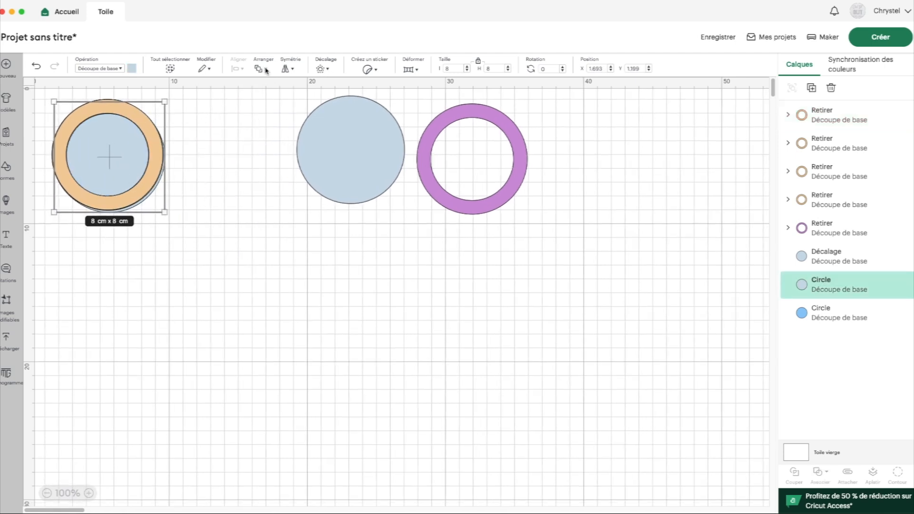
left_click(264, 69)
left_click(285, 90)
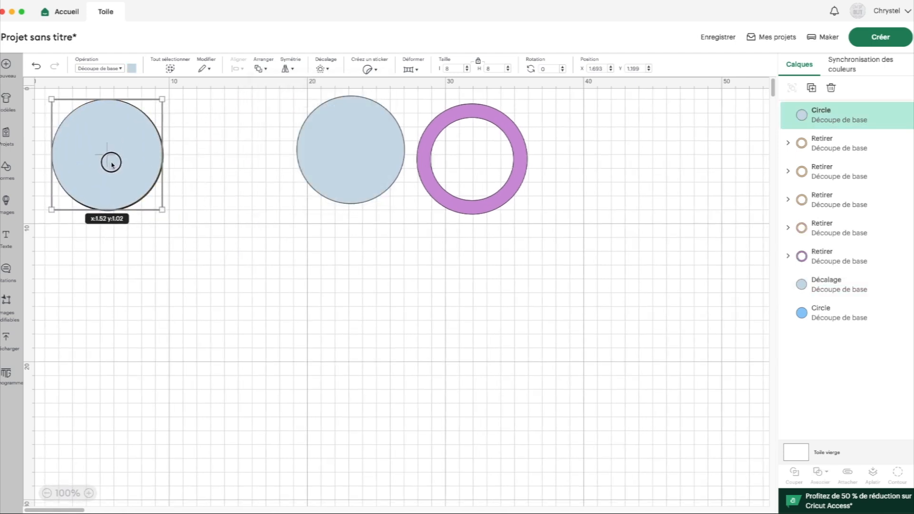
left_click_drag(424, 187, 158, 232)
left_click(260, 69)
left_click(286, 90)
left_click_drag(253, 217, 155, 173)
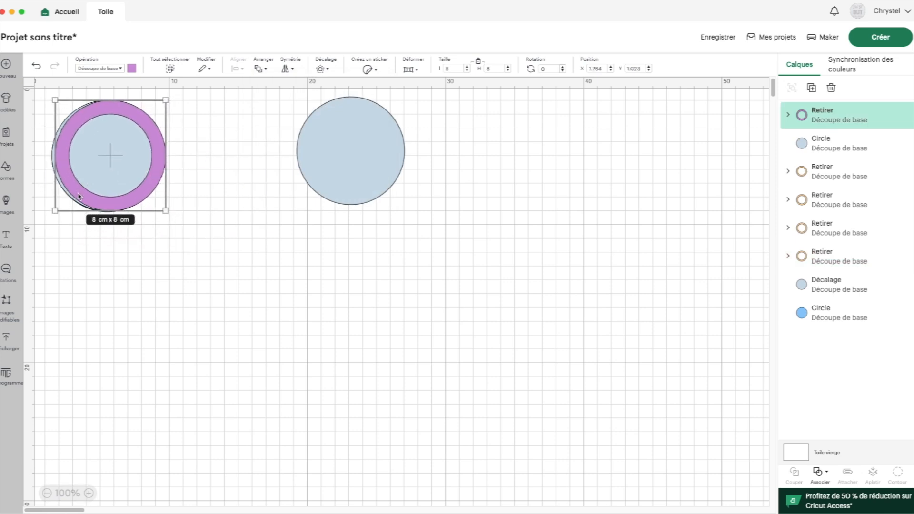
- Take the stack apart, setting the purple ring and 8 cm grey-blue circle aside and piling the four orange rings beside the blue circle
left_click_drag(79, 196, 407, 338)
left_click_drag(90, 173, 456, 159)
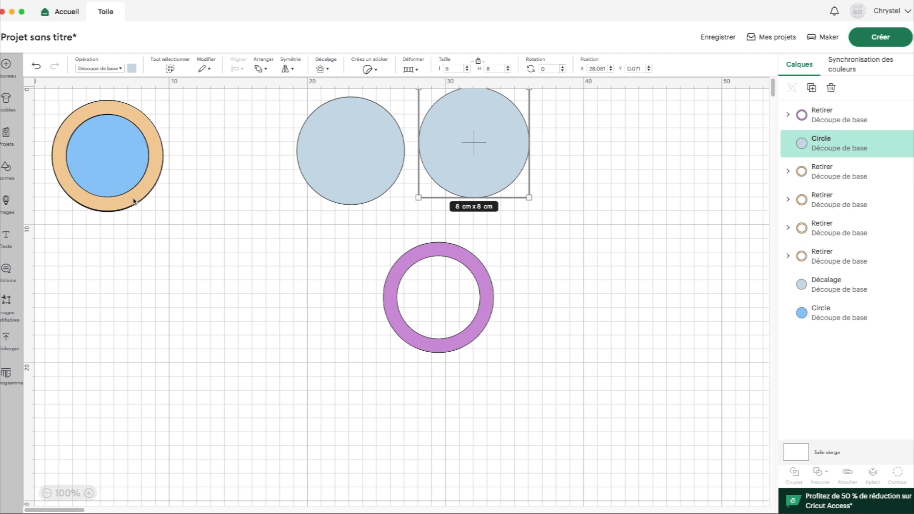
left_click_drag(110, 198, 224, 198)
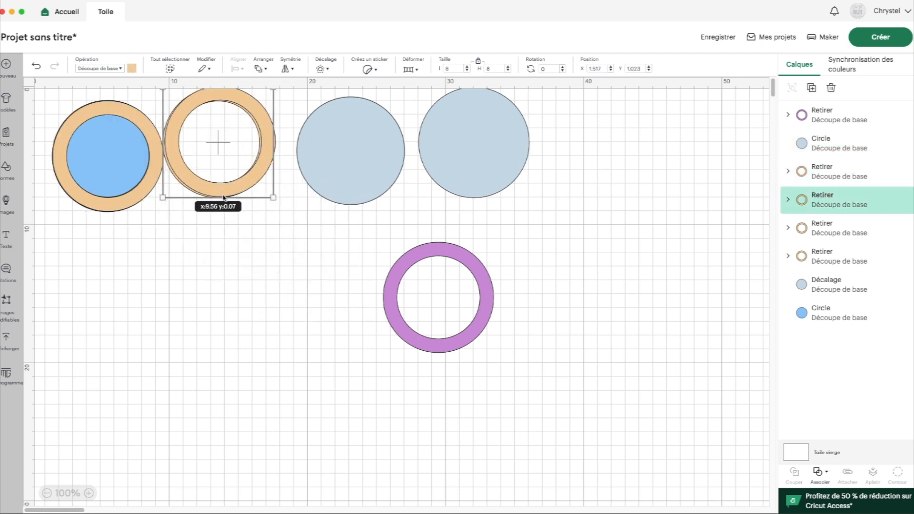
left_click_drag(121, 207, 225, 194)
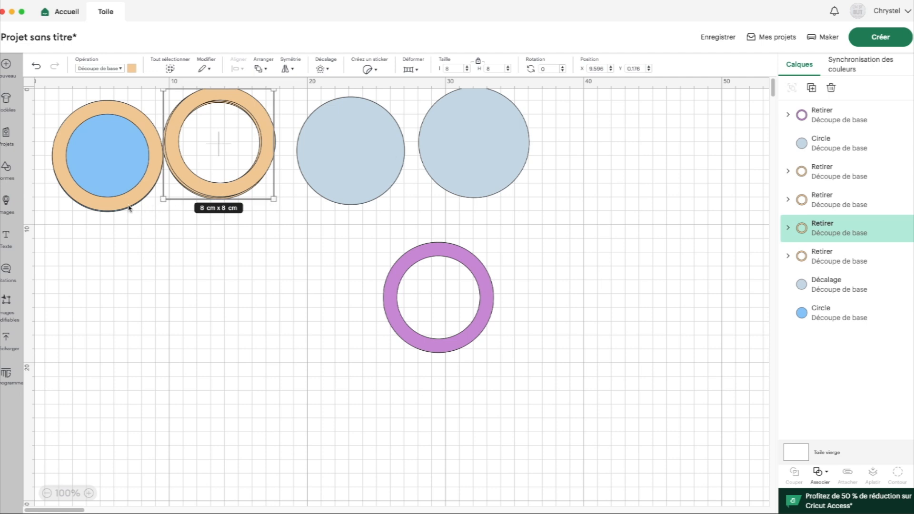
left_click_drag(125, 206, 240, 194)
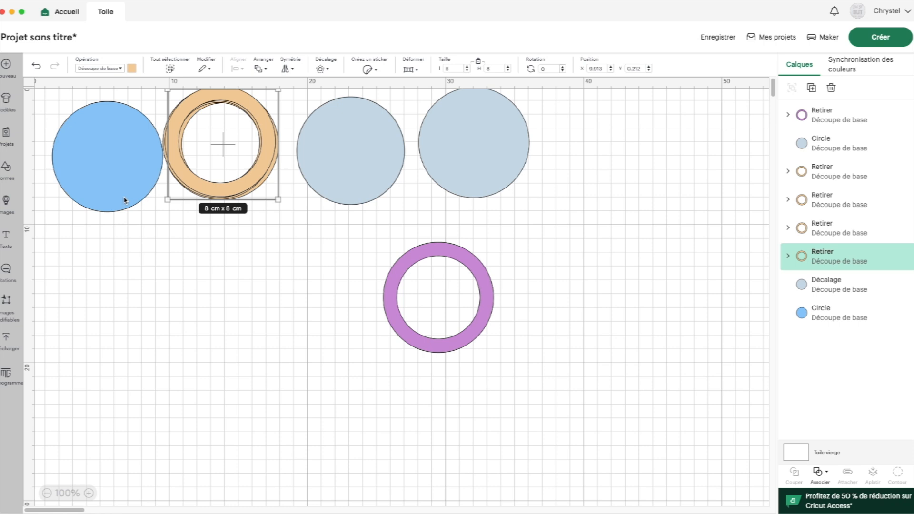
- Move the purple ring to the end of the top row, after the 8 cm grey-blue circle, at about X 37, Y 0.6
left_click(323, 161)
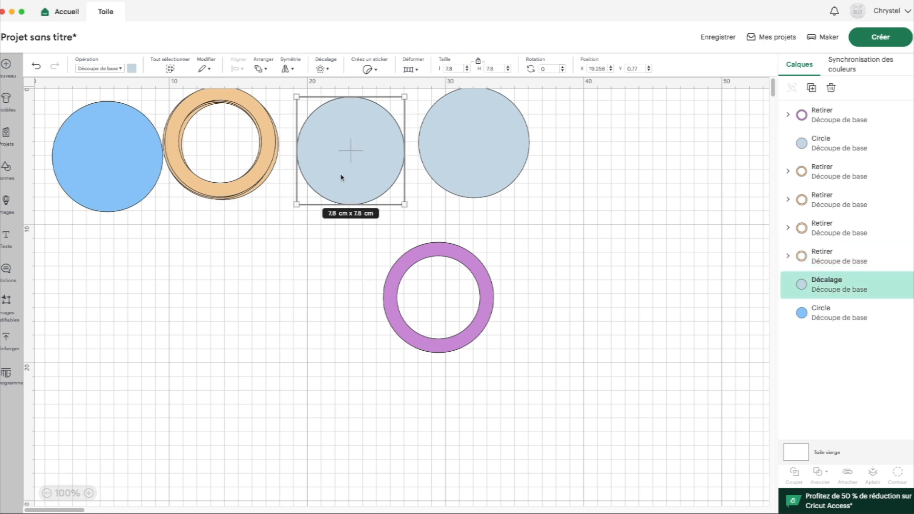
left_click(462, 149)
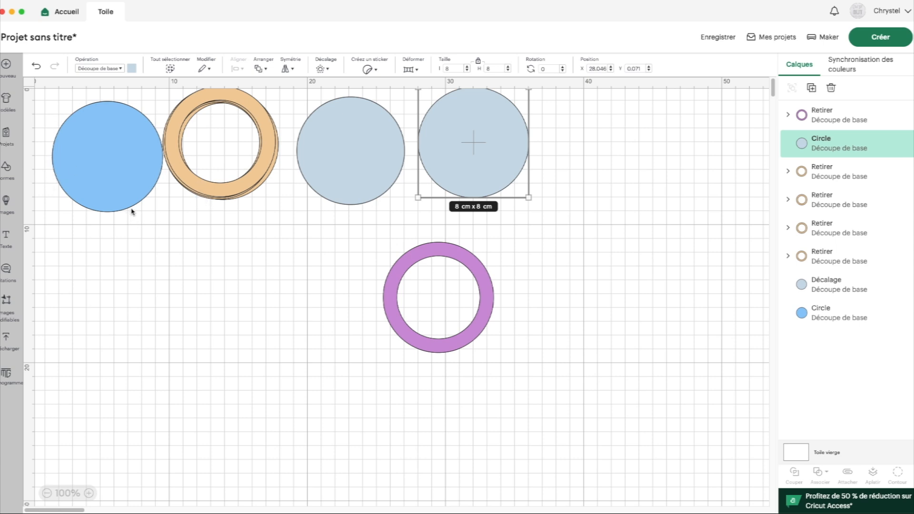
scroll(374, 300, "left", 1)
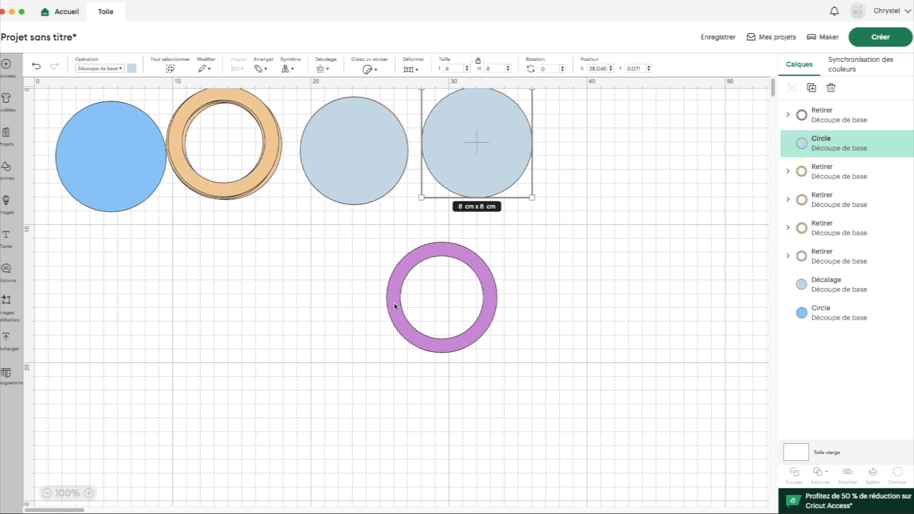
left_click_drag(396, 307, 560, 167)
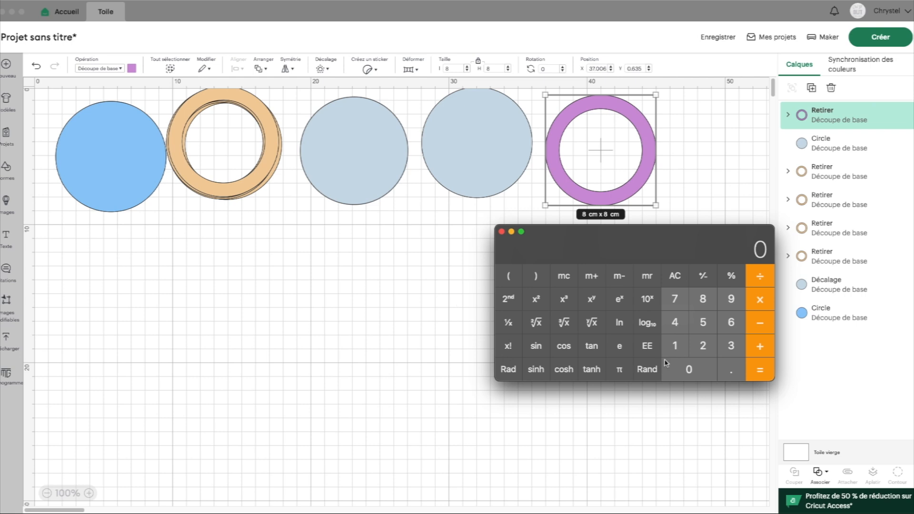
- Calculate the circumference of the 8 cm circle as 8 × π in the Calculator, and minimise the Calculator
left_click(703, 297)
left_click(620, 371)
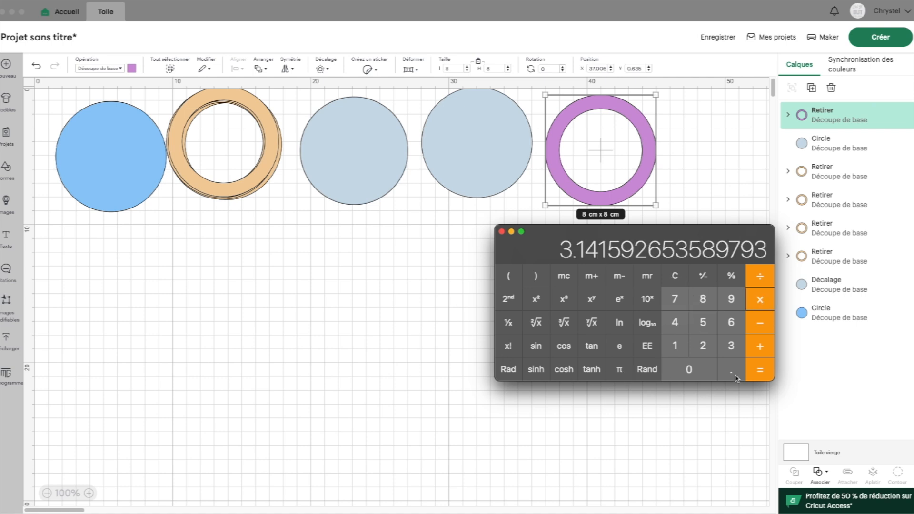
left_click(767, 372)
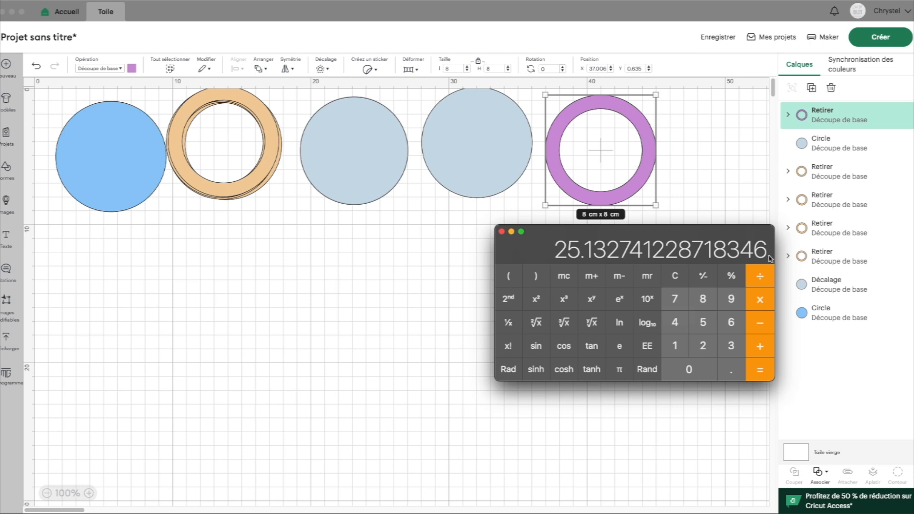
left_click(511, 233)
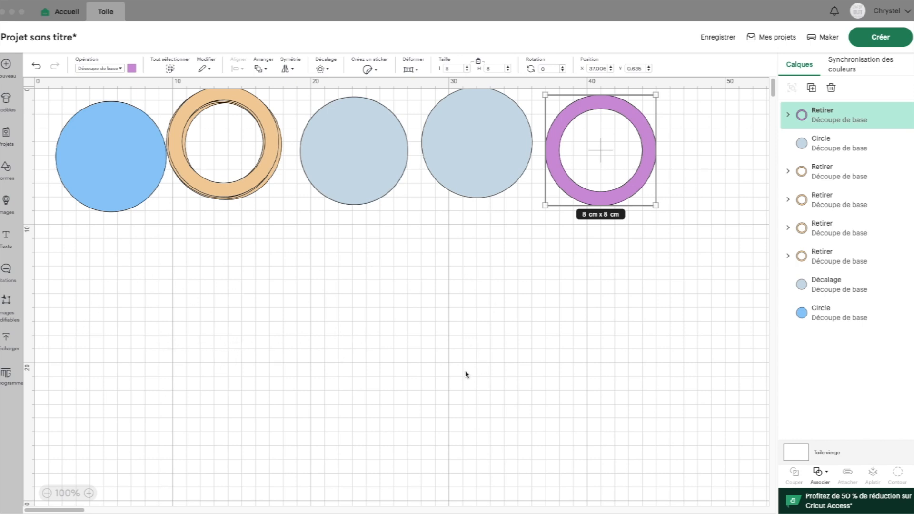
- Insert a square and place it below the row of circles, at about X 19.6, Y 15
left_click(7, 170)
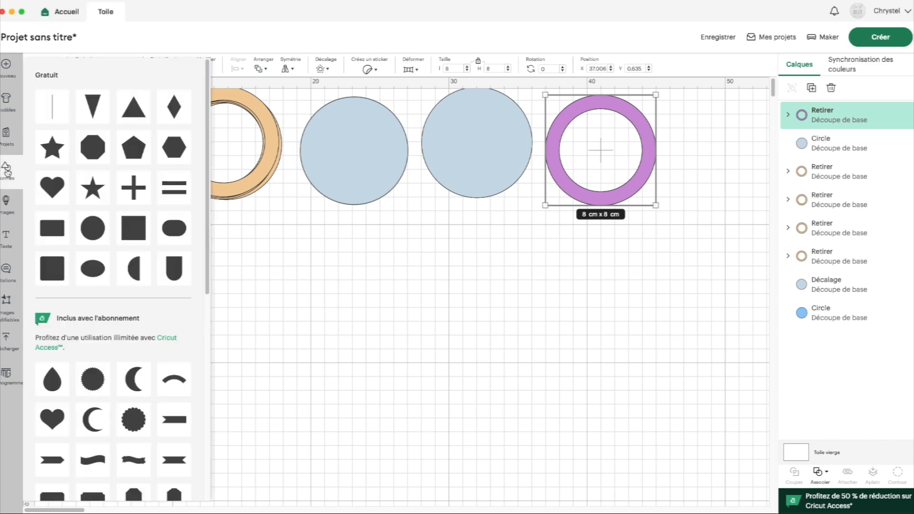
left_click(134, 227)
left_click_drag(87, 141, 340, 327)
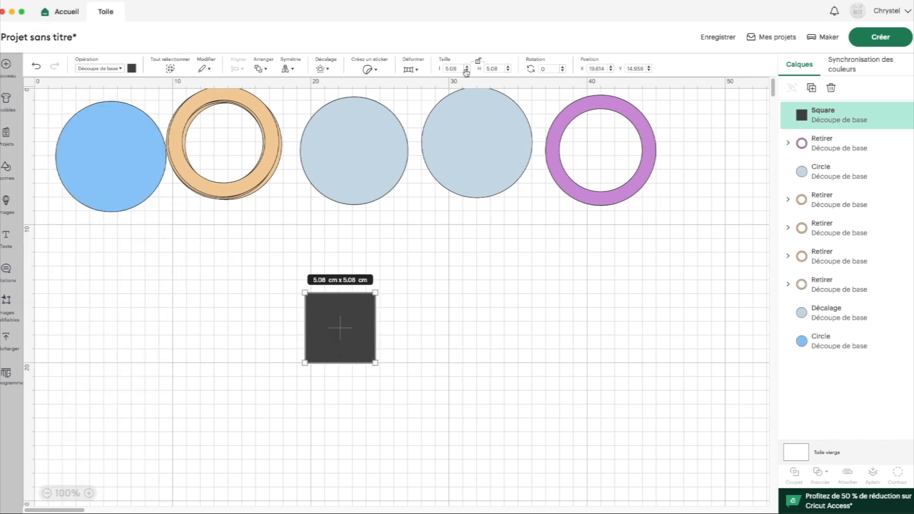
- Resize the square with unlocked proportions into a strip 0.5 cm high and about 25 cm long
left_click_drag(499, 67, 480, 69)
type("0.5")
key("Return")
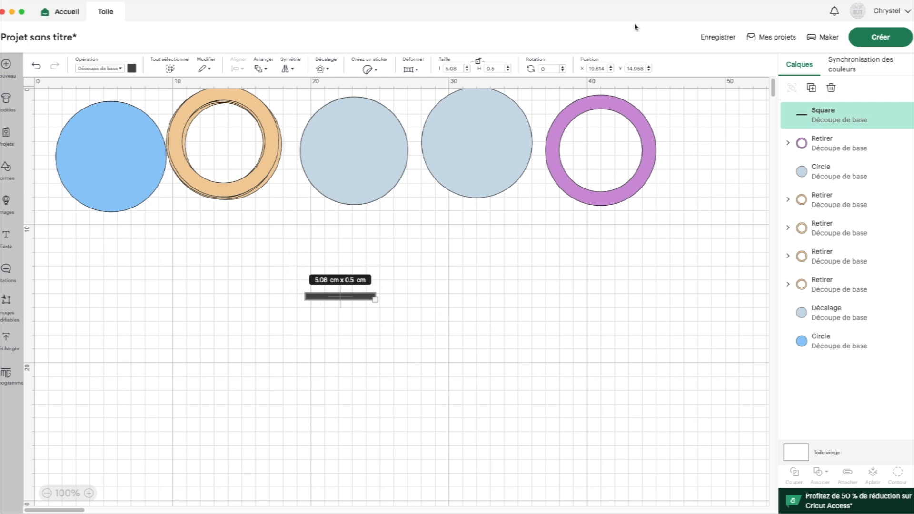
double_click(460, 68)
type("25")
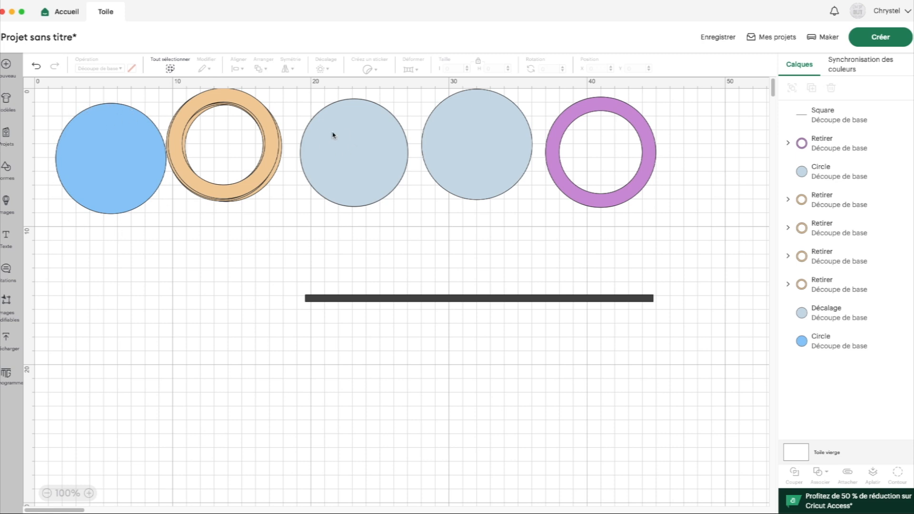
left_click(386, 157)
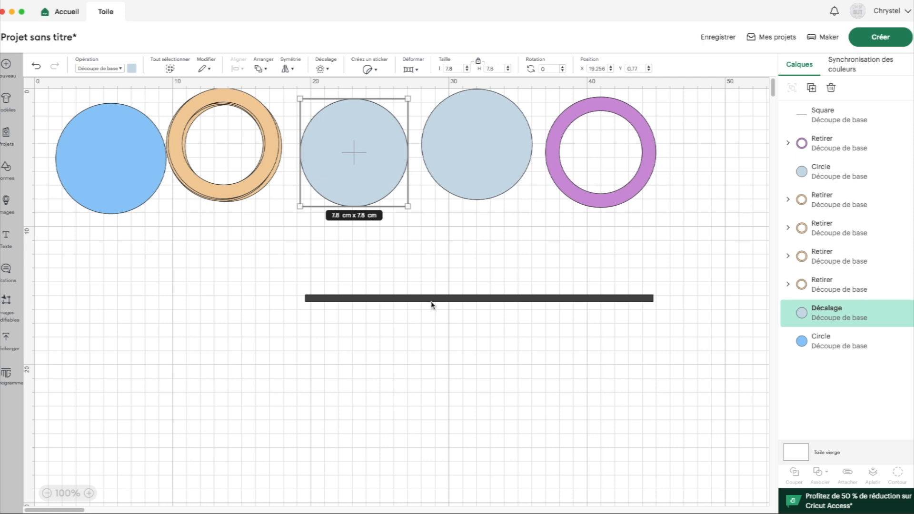
left_click(496, 166)
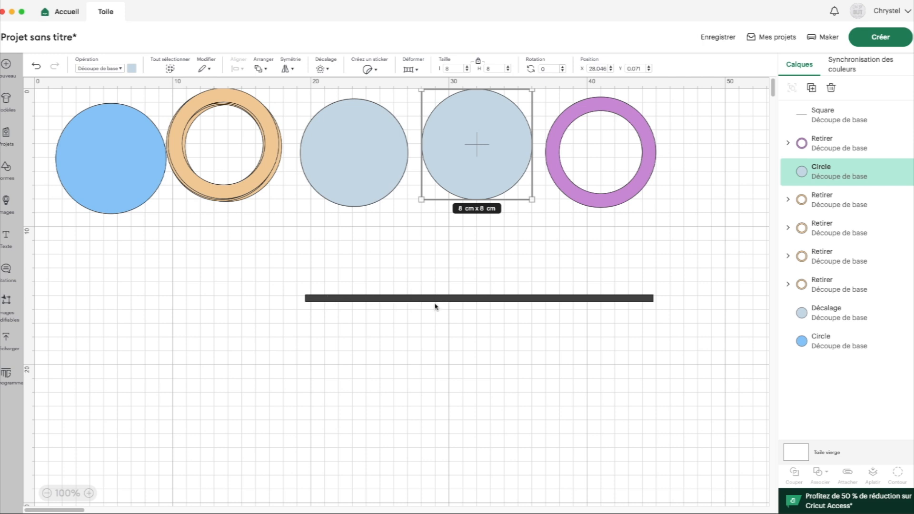
- Insert a triangle and place it just below the start of the black strip, at about X 15.1, Y 16.2
left_click(6, 167)
left_click(130, 102)
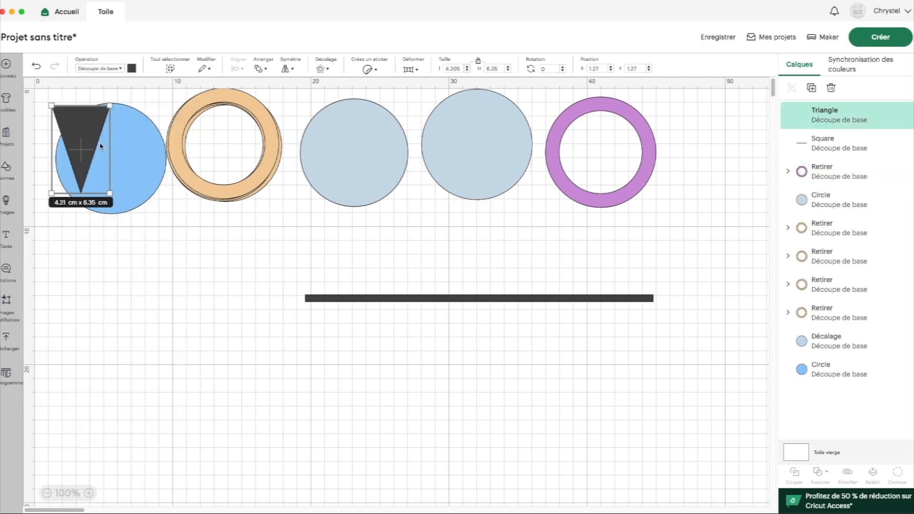
left_click_drag(82, 132, 271, 326)
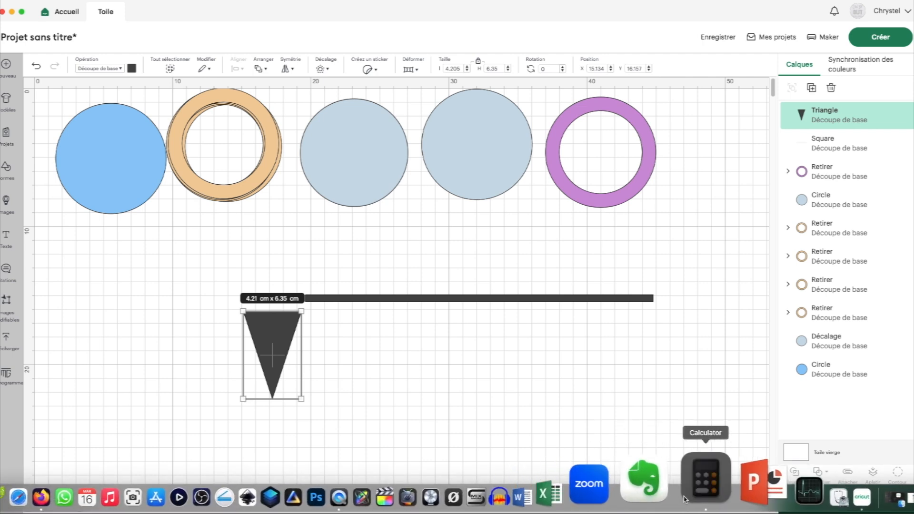
- Switch to the Calculator, divide the strip length 25.2 by 25, and minimise the Calculator
left_click(704, 477)
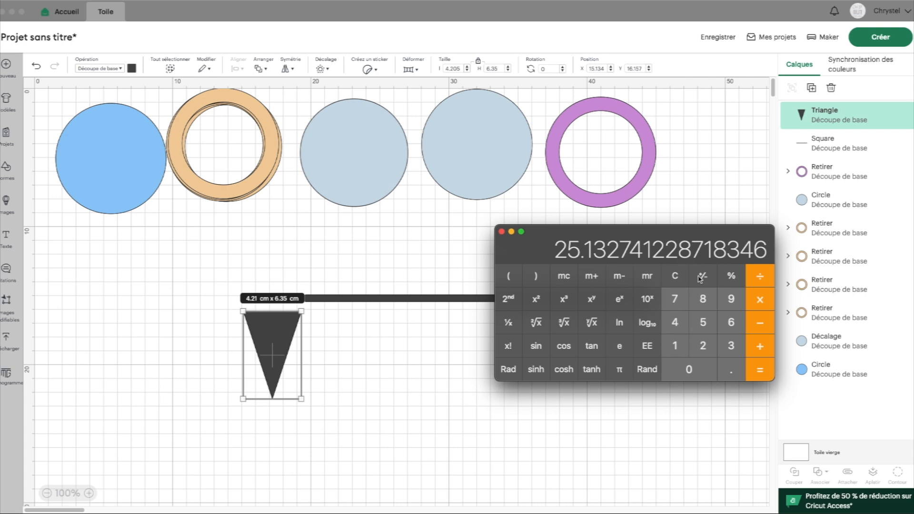
left_click(675, 276)
left_click(703, 346)
left_click(703, 323)
left_click(731, 369)
left_click(709, 349)
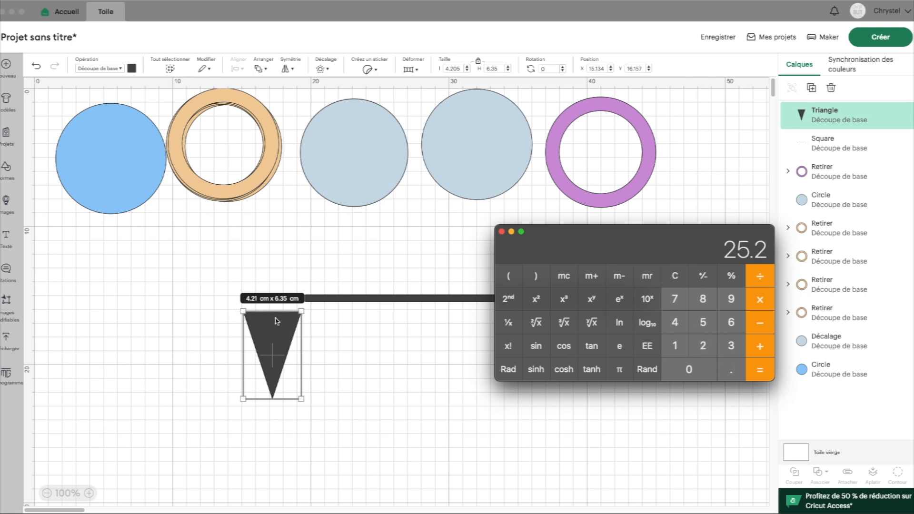
left_click(760, 276)
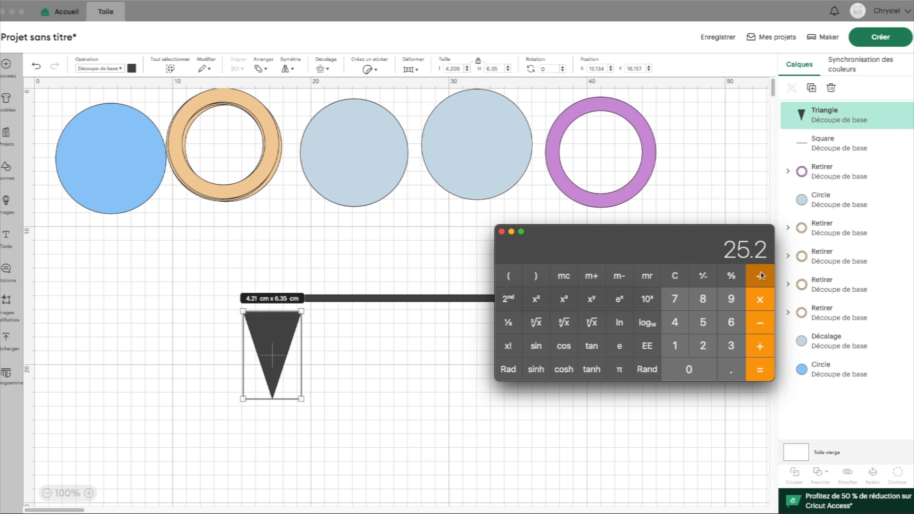
left_click(703, 346)
left_click(703, 323)
left_click(760, 370)
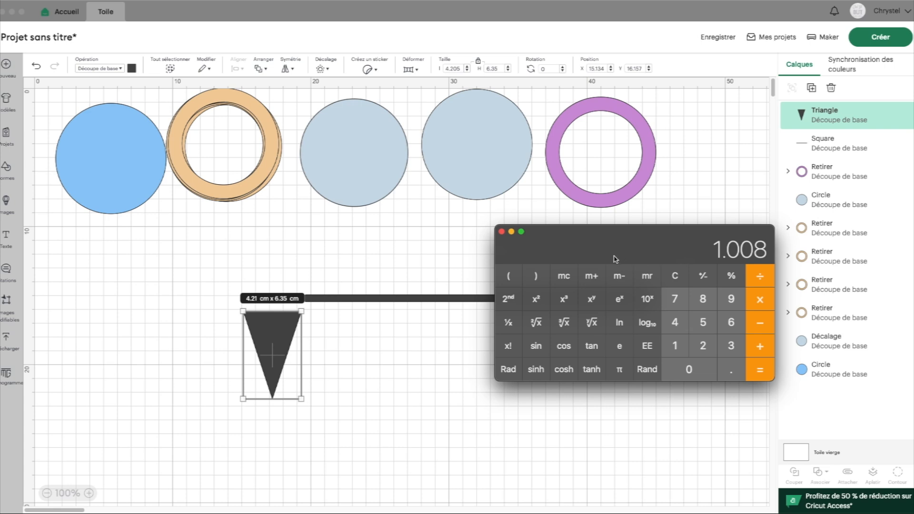
left_click(511, 232)
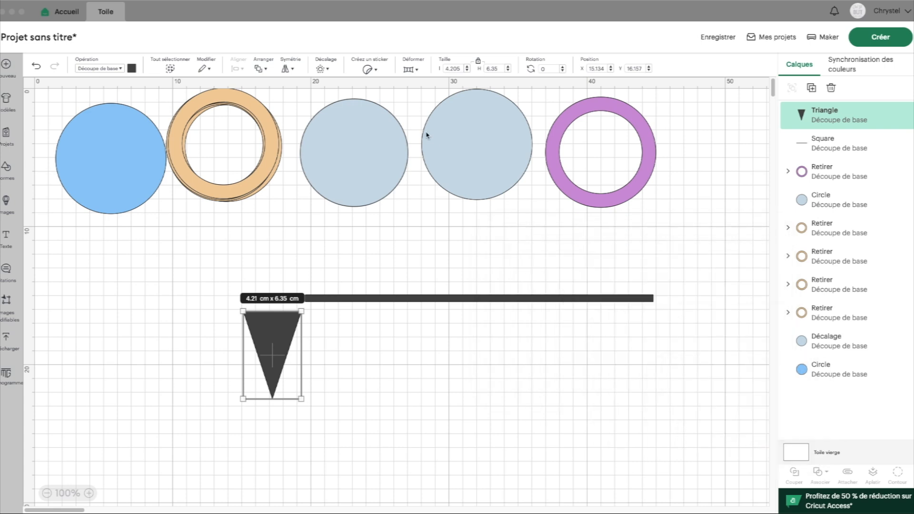
- Set the triangle's width to 1.008 cm with its proportions locked
left_click(463, 71)
left_click_drag(462, 69, 433, 70)
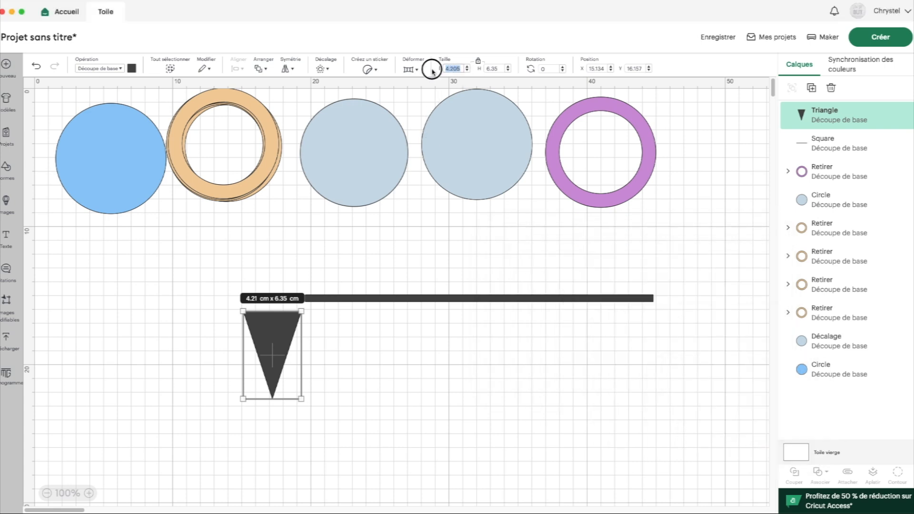
type("1.008")
key("Return")
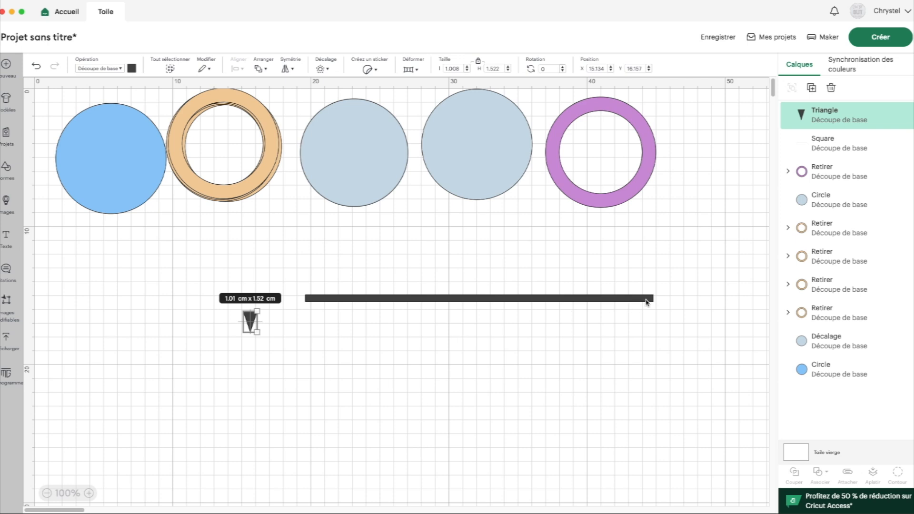
- Shorten the triangle to about 0.96 cm high without changing its width
scroll(110, 384, "up", 5)
scroll(106, 382, "left", 3)
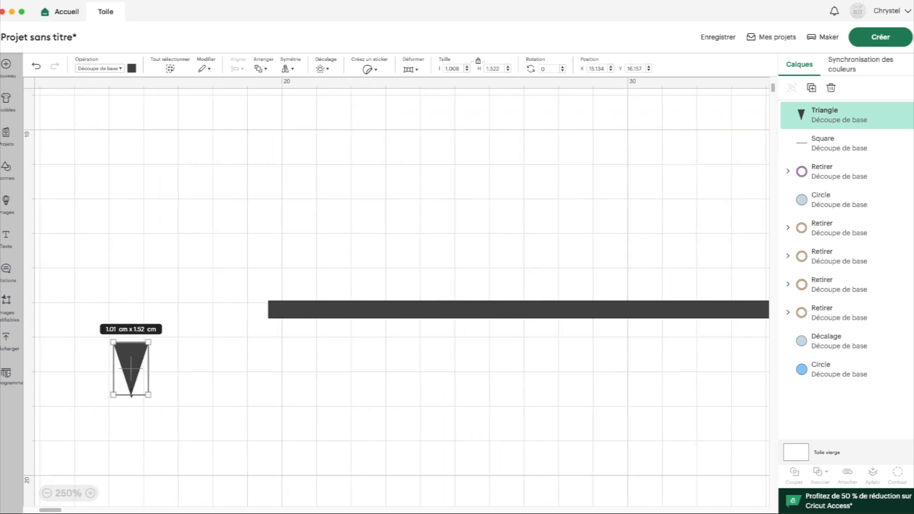
scroll(218, 351, "up", 5)
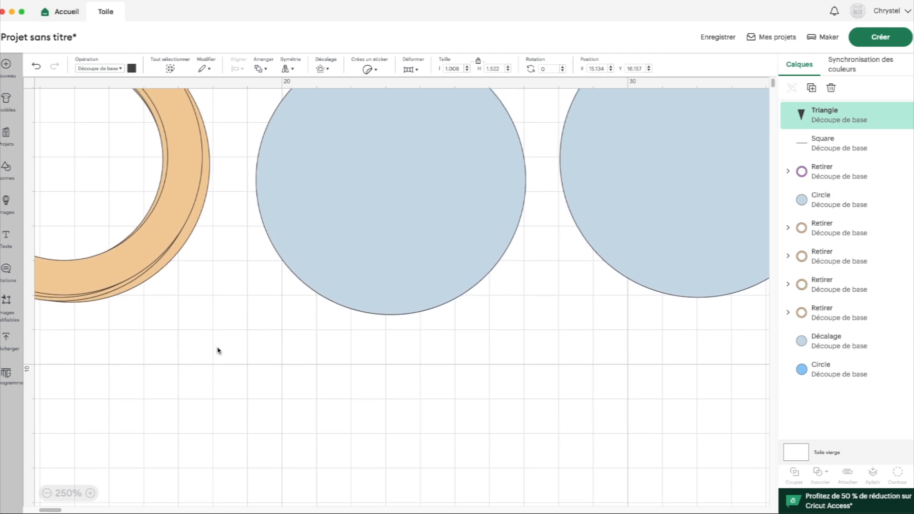
scroll(217, 351, "up", 1)
scroll(217, 351, "left", 2)
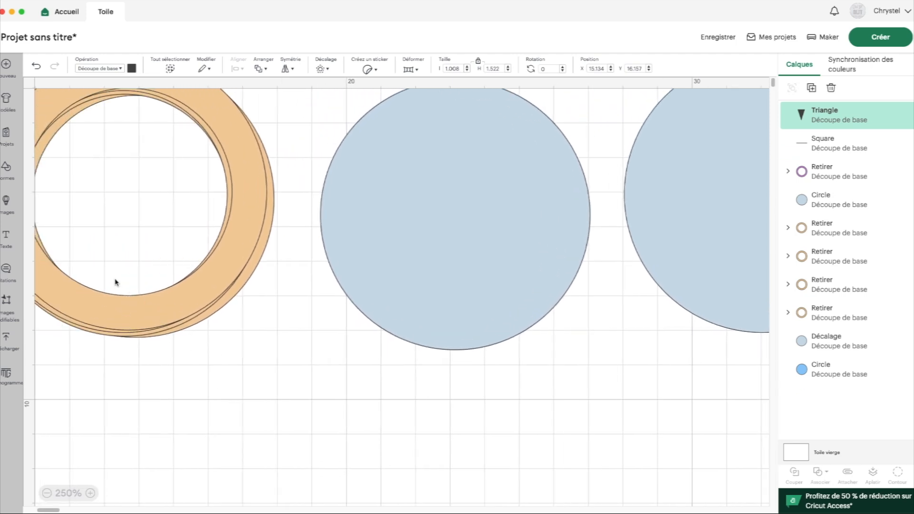
scroll(215, 339, "down", 3)
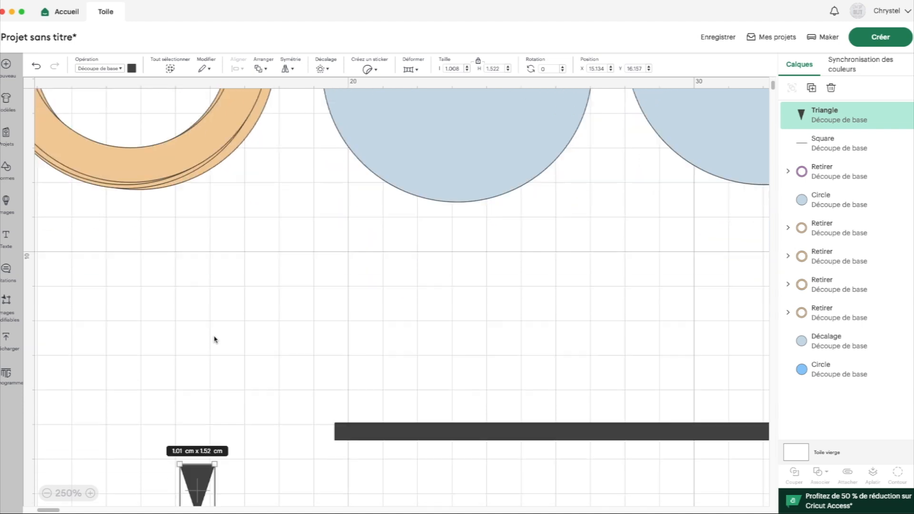
scroll(216, 339, "down", 4)
scroll(214, 338, "right", 2)
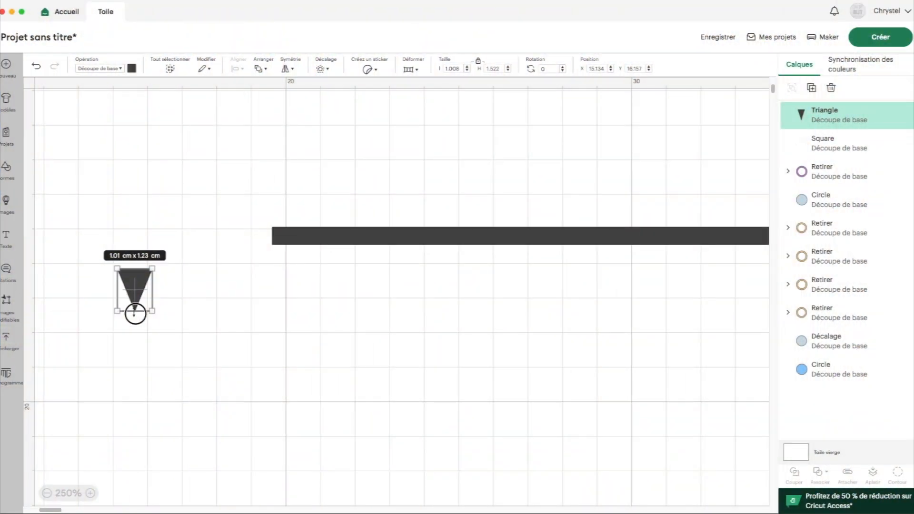
left_click_drag(137, 309, 127, 301)
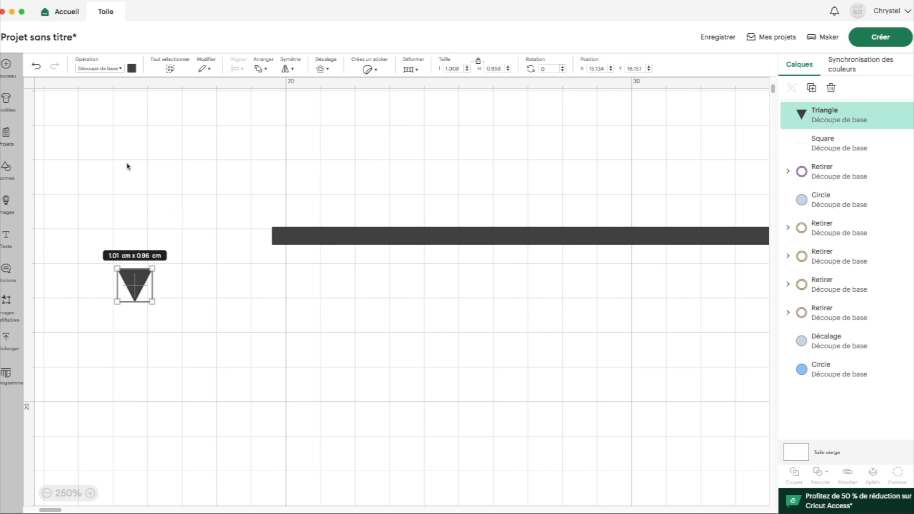
- Insert a square below the triangle and reduce only its height to 0.8 cm
left_click(6, 166)
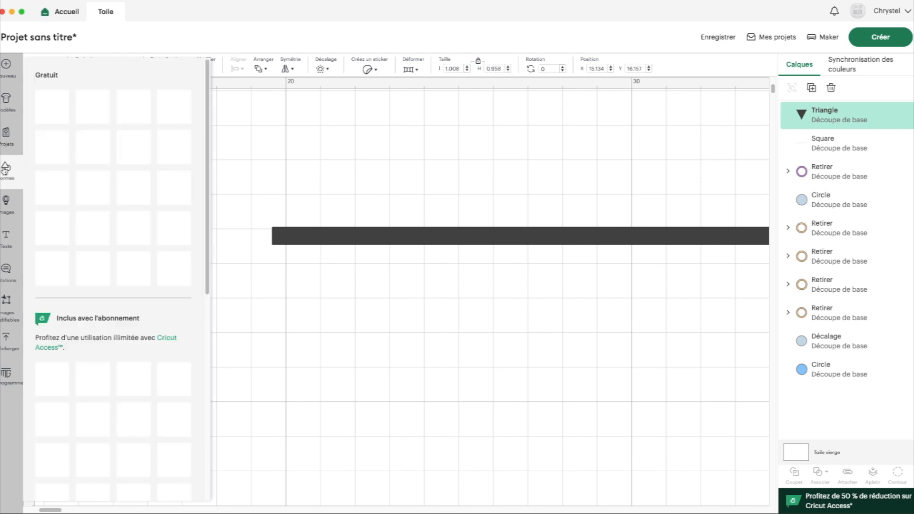
left_click(130, 226)
left_click_drag(178, 399, 191, 435)
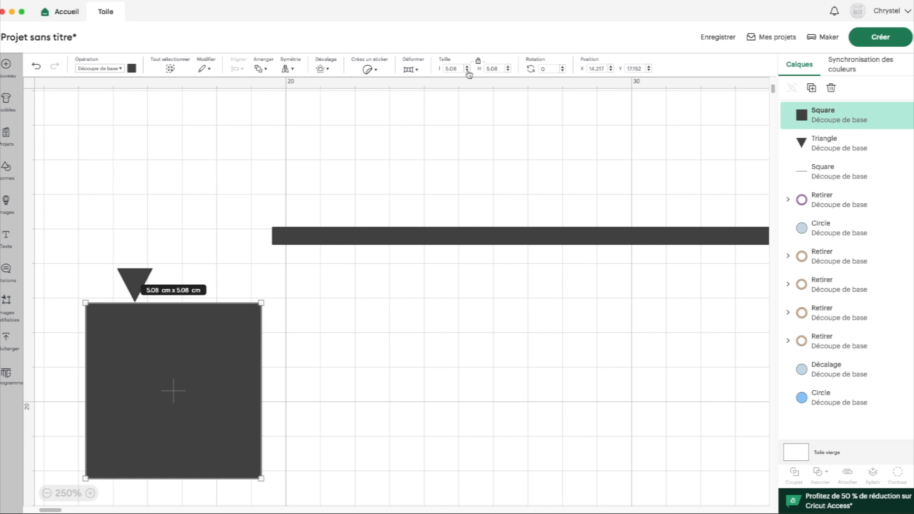
left_click(502, 68)
type("0.")
key("Return")
- Place the 0.8 cm high rectangle over the triangle, select both and align them along their top edges
left_click_drag(232, 318, 224, 284)
left_click_drag(155, 353, 128, 266)
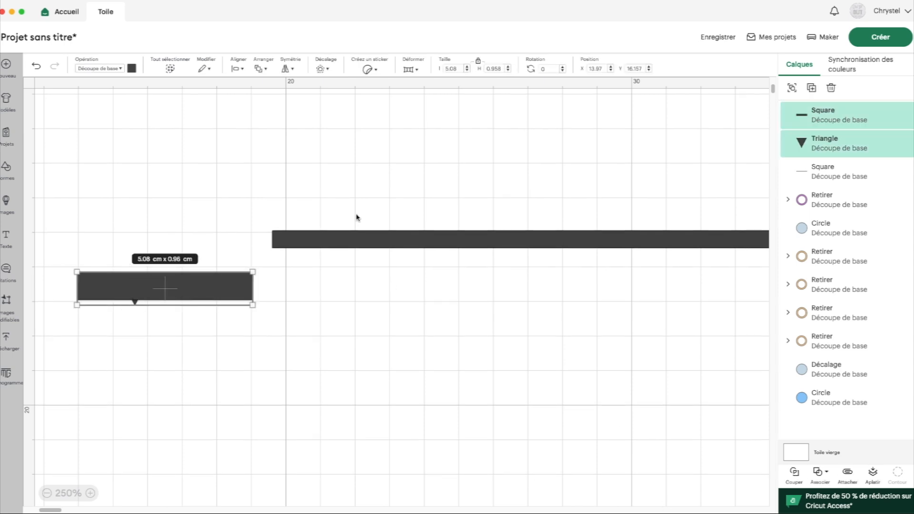
left_click(238, 68)
left_click(275, 155)
- Intersect the rectangle and the triangle with Combiner to cut the triangle's tip off into a small trapezoid
left_click(826, 473)
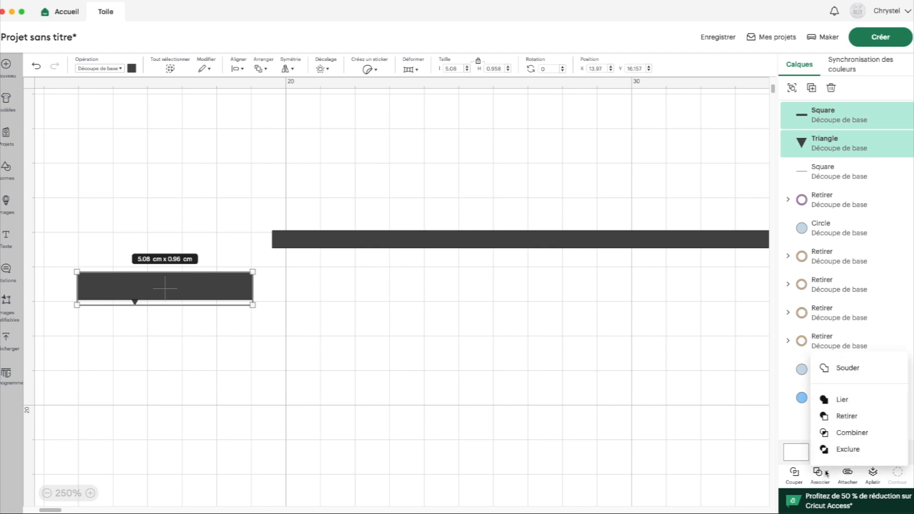
left_click(832, 432)
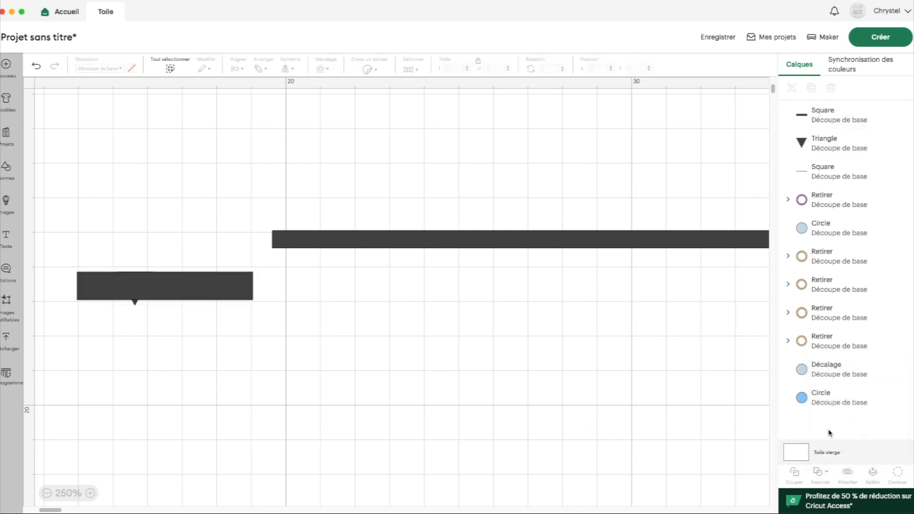
left_click(153, 323)
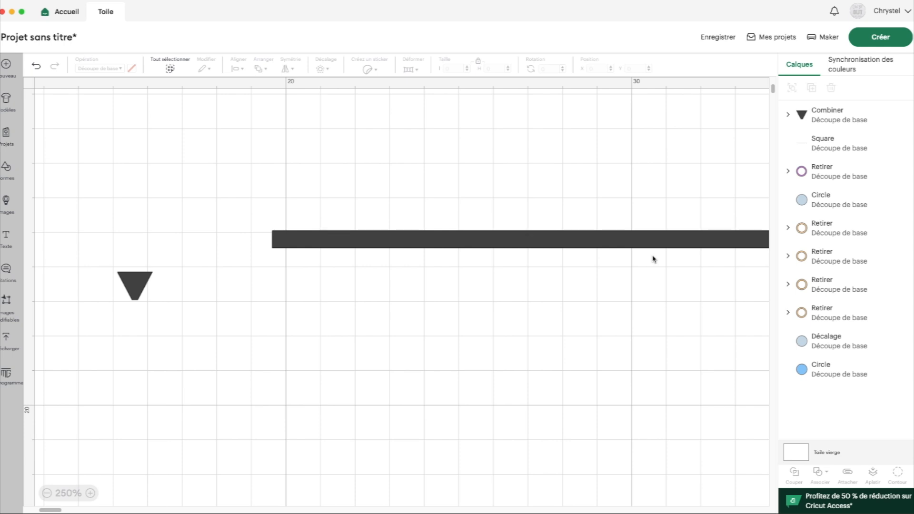
- Duplicate the trapezoid four times and move the original up to the end of the row of copies
left_click(130, 281)
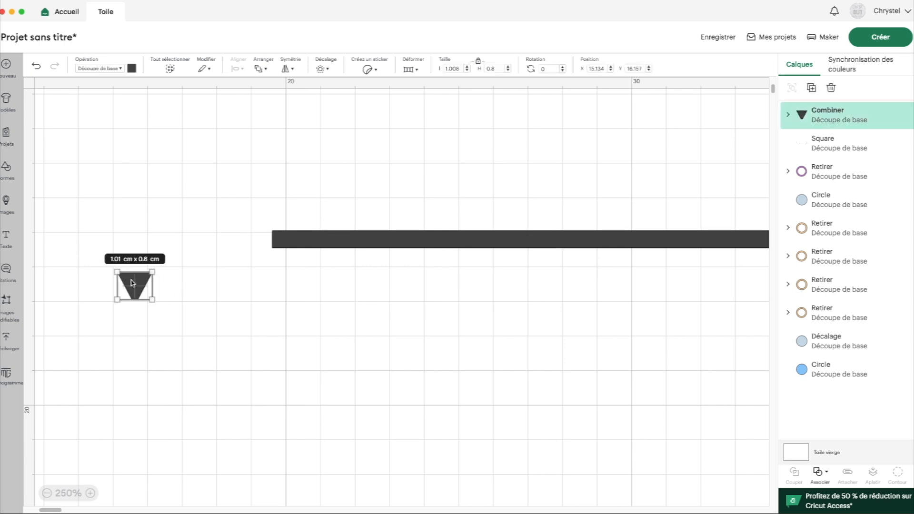
left_click(812, 88)
left_click(811, 89)
left_click(812, 89)
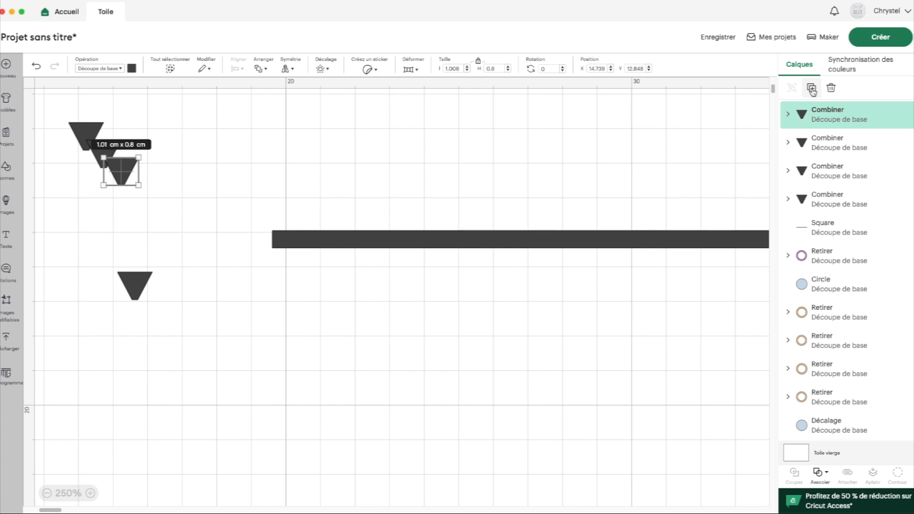
left_click(812, 88)
left_click(135, 285)
left_click_drag(135, 286, 156, 193)
- Select all five trapezoids together and duplicate the set four times
left_click_drag(210, 260, 68, 102)
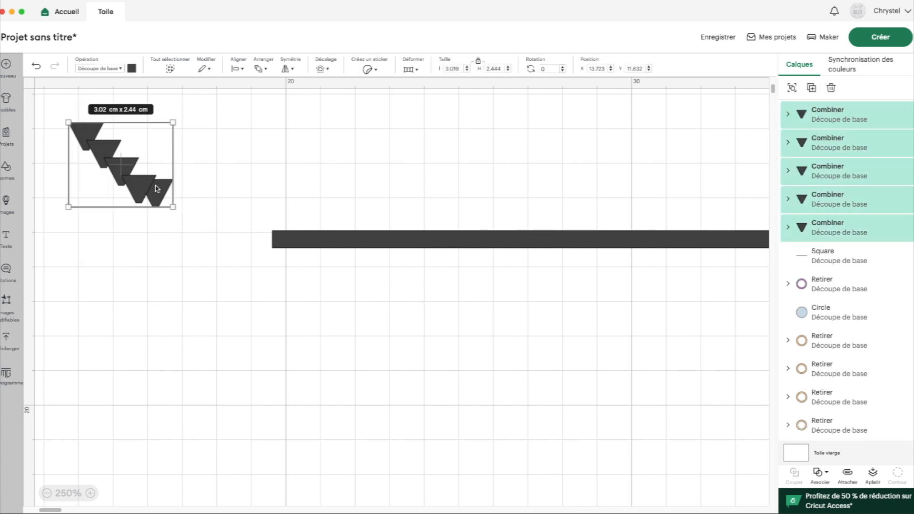
left_click(812, 89)
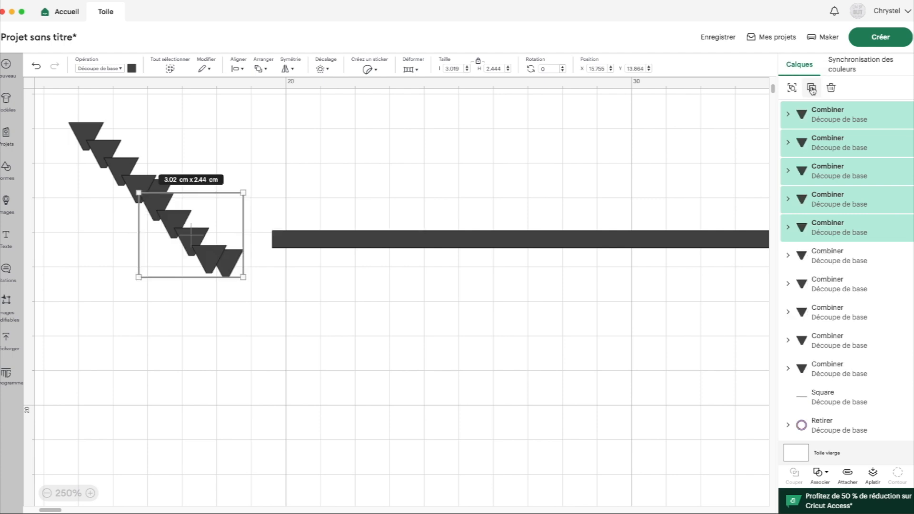
left_click(812, 89)
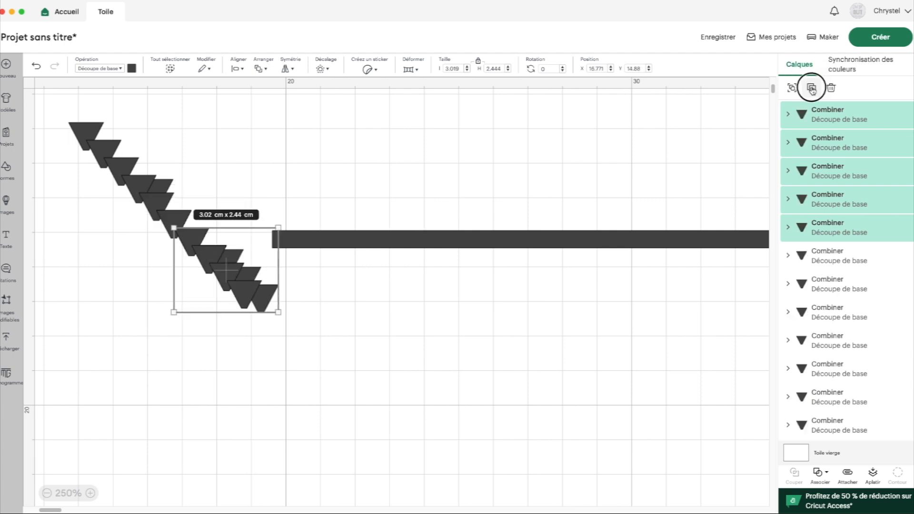
left_click(812, 89)
- Move the strip to about X 21.4, Y 15.1, and place two trapezoids apart below it, near X 16.6 and X 24.4
left_click_drag(377, 241, 441, 247)
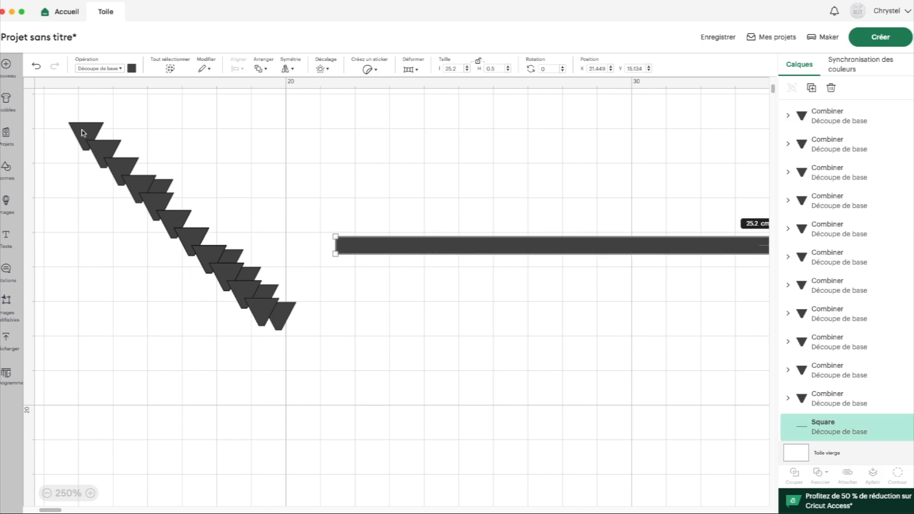
left_click_drag(83, 133, 183, 413)
left_click_drag(281, 320, 454, 412)
- Centre the remaining trapezoids on top of one another and place the stack between the two separate ones, at about X 20.5, Y 19.5
left_click_drag(281, 362, 87, 102)
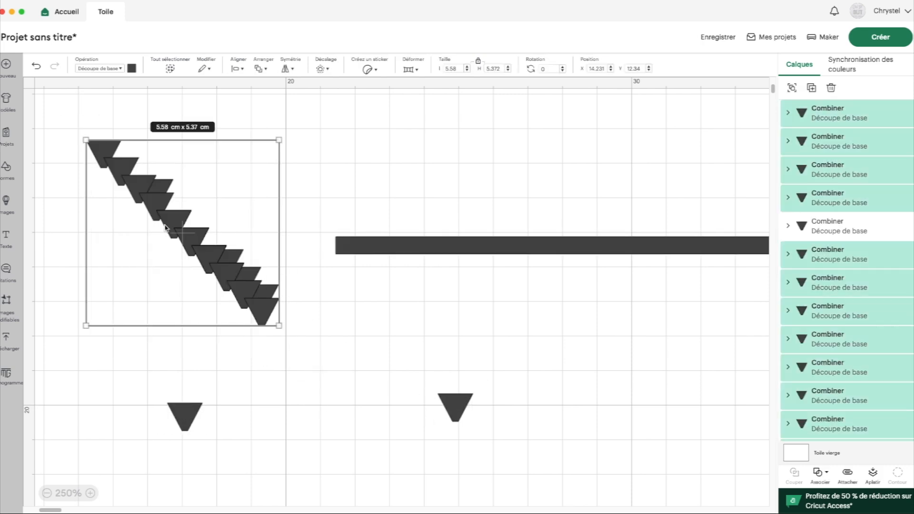
left_click(238, 69)
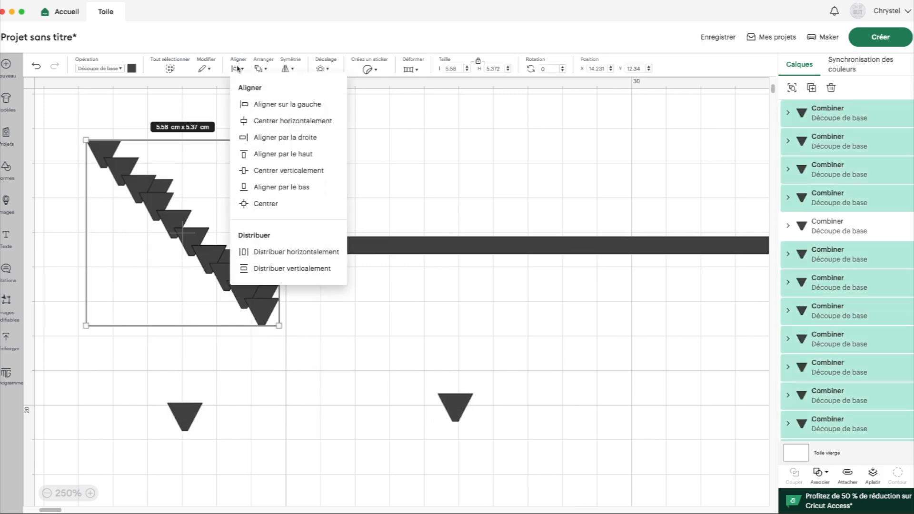
left_click(261, 203)
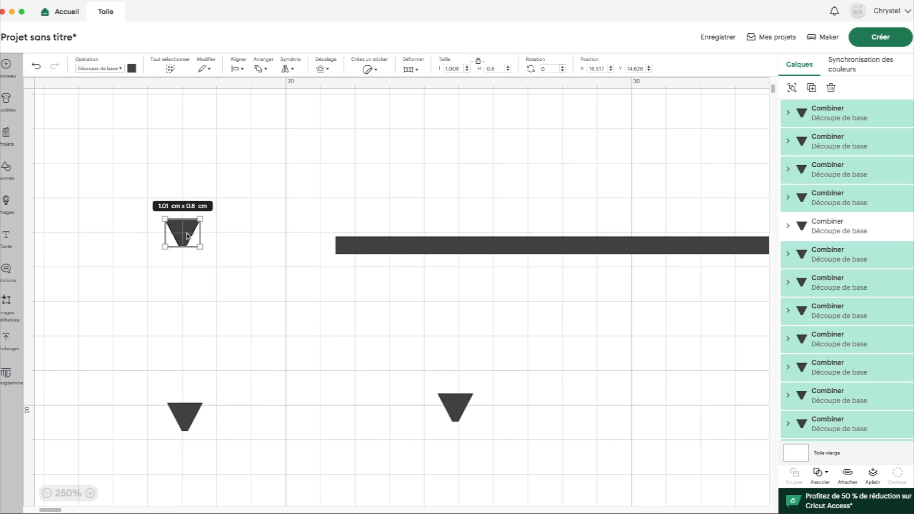
left_click_drag(187, 236, 324, 403)
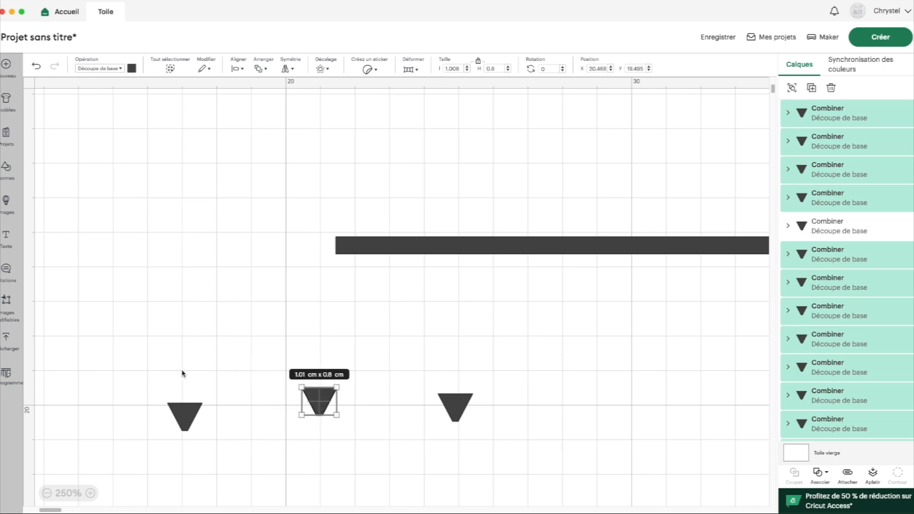
- Select all the trapezoids below the strip and align them along their top edges
left_click_drag(147, 359, 587, 463)
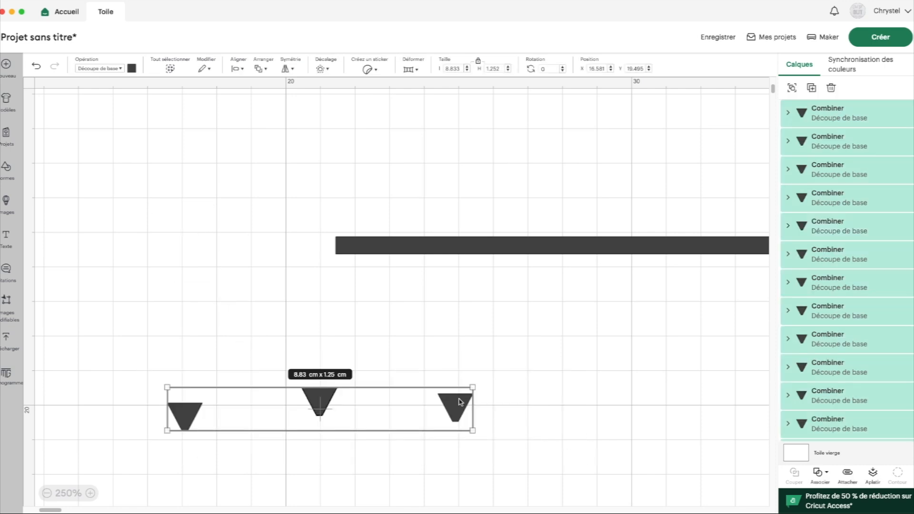
scroll(386, 362, "right", 4)
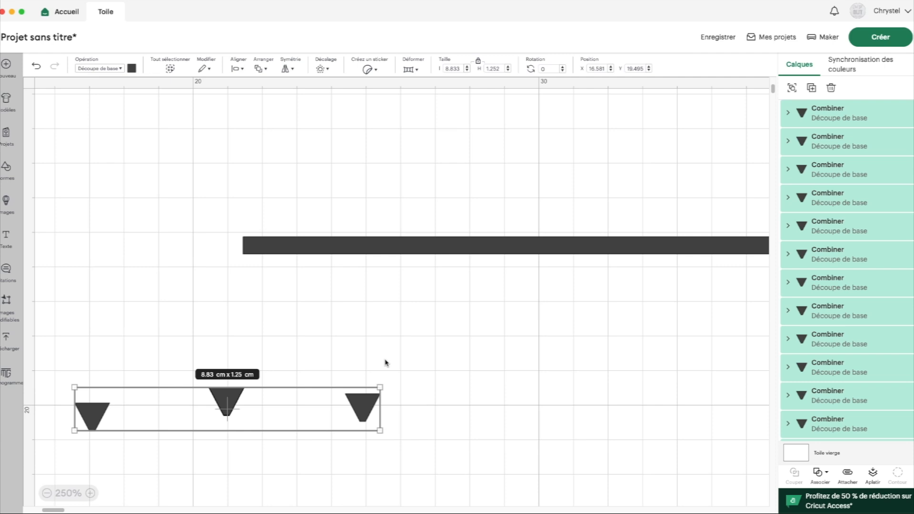
left_click(240, 69)
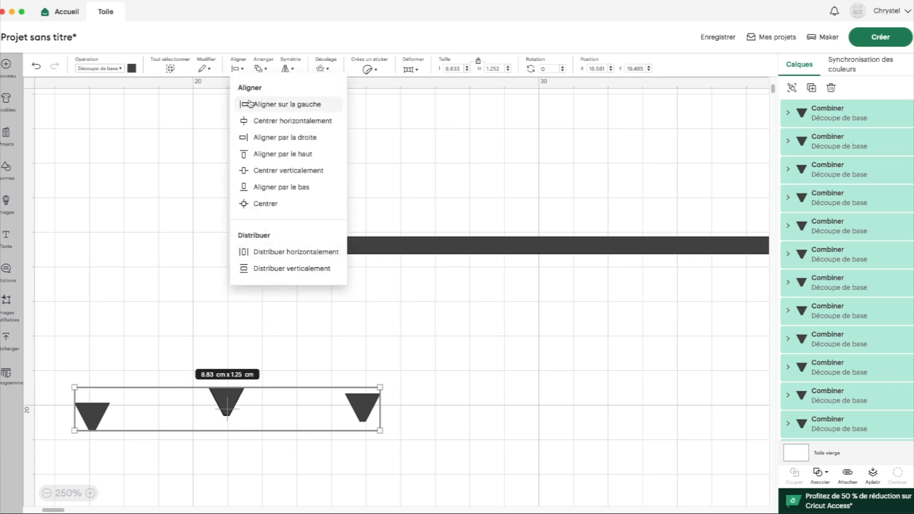
left_click(267, 154)
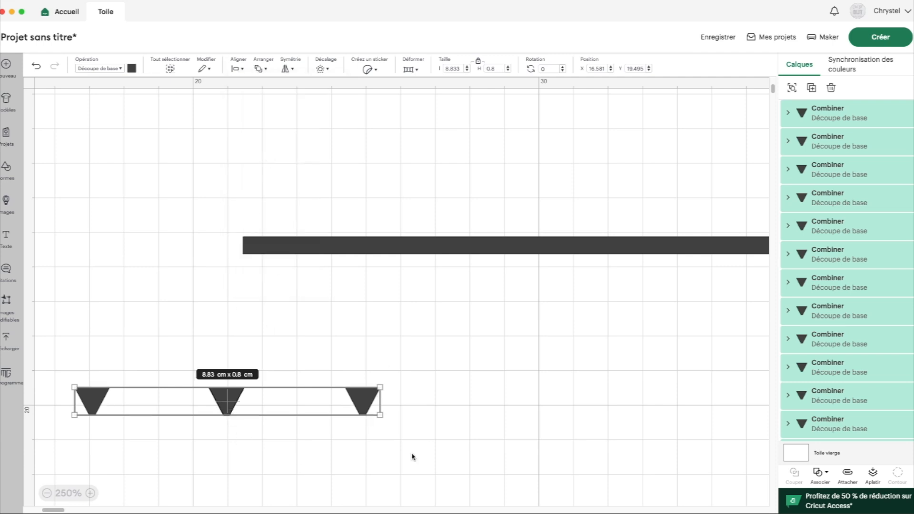
- Move the long strip just below the row of circles, to about X 10, Y 10.1
left_click(47, 493)
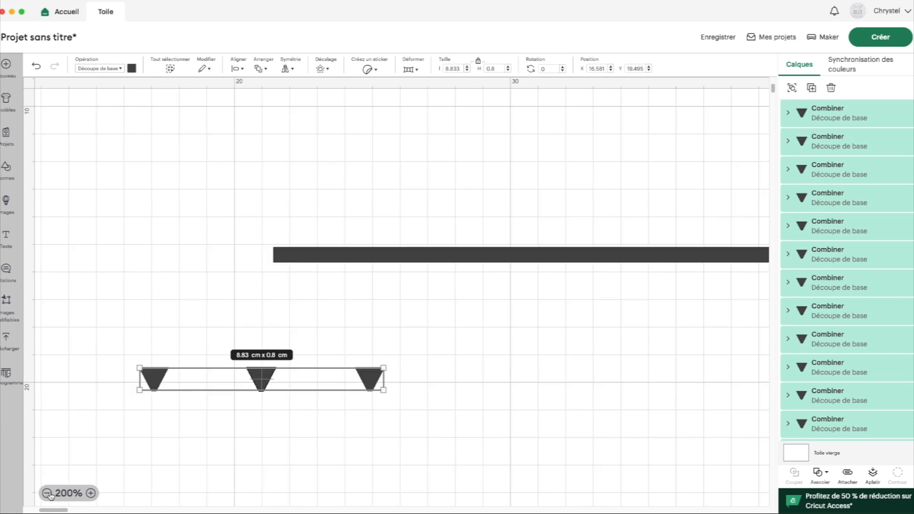
left_click(47, 493)
left_click(47, 494)
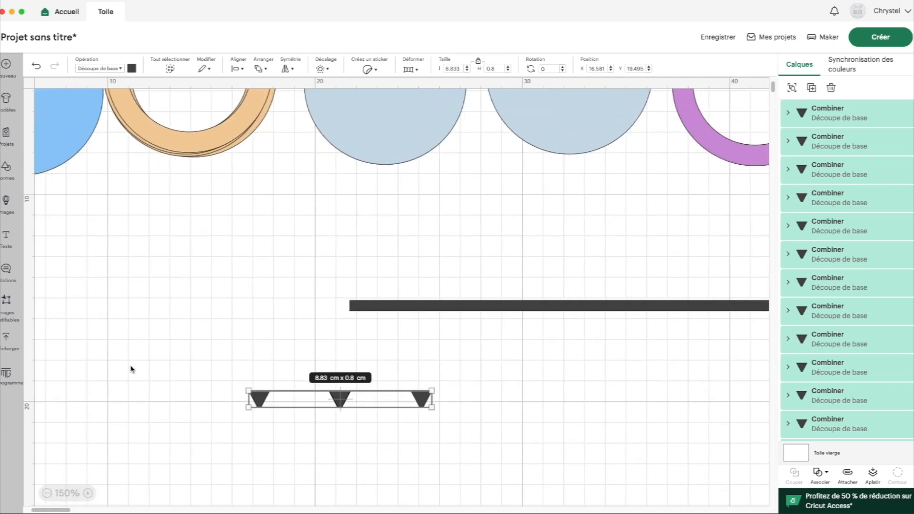
left_click_drag(449, 306, 209, 200)
left_click_drag(210, 220, 208, 200)
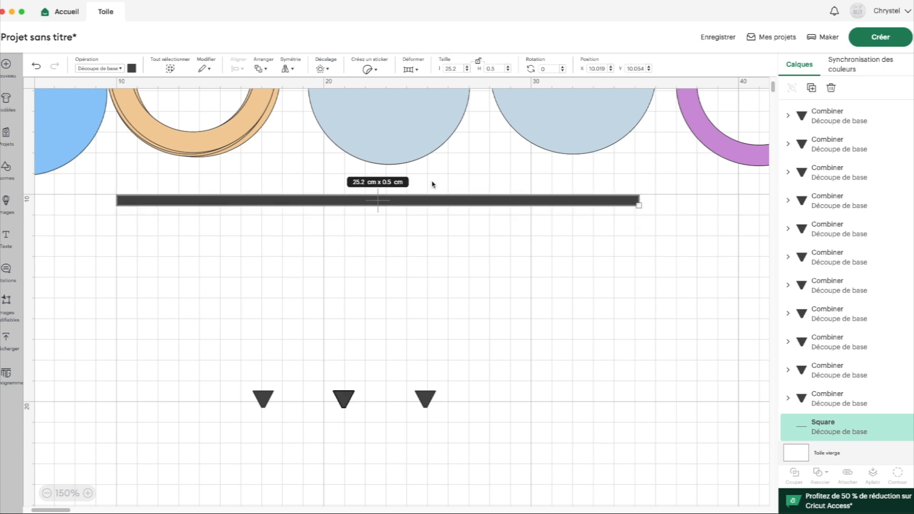
- Set the strip's position to exactly X 10, Y 10
double_click(598, 68)
type("10")
key("Return")
left_click_drag(633, 67, 658, 70)
type("10")
key("Return")
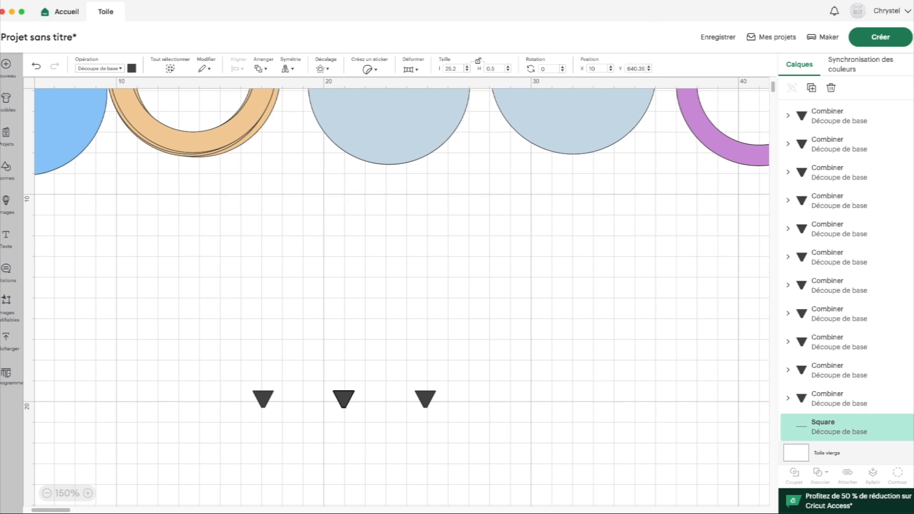
double_click(635, 70)
type("10")
key("Return")
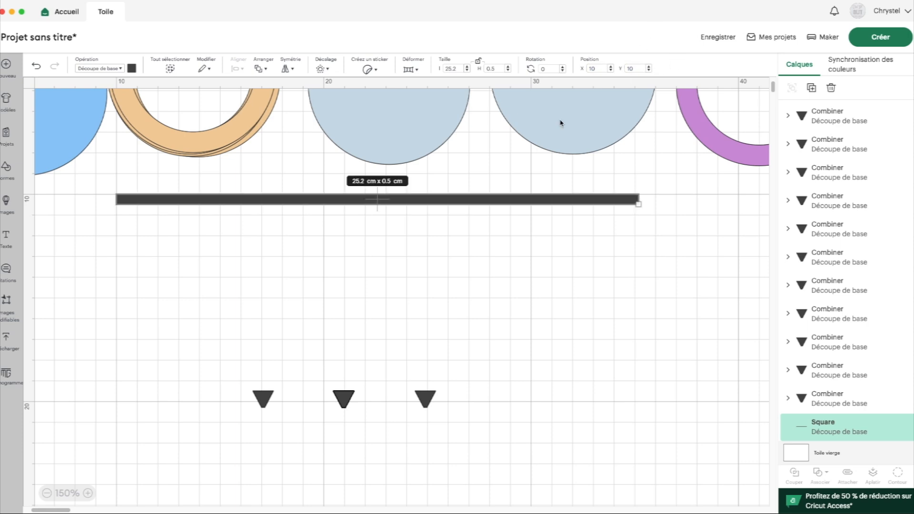
- Move all the trapezoids together against the strip's lower edge and set their position to X 10, Y 10.5
left_click_drag(465, 431, 120, 367)
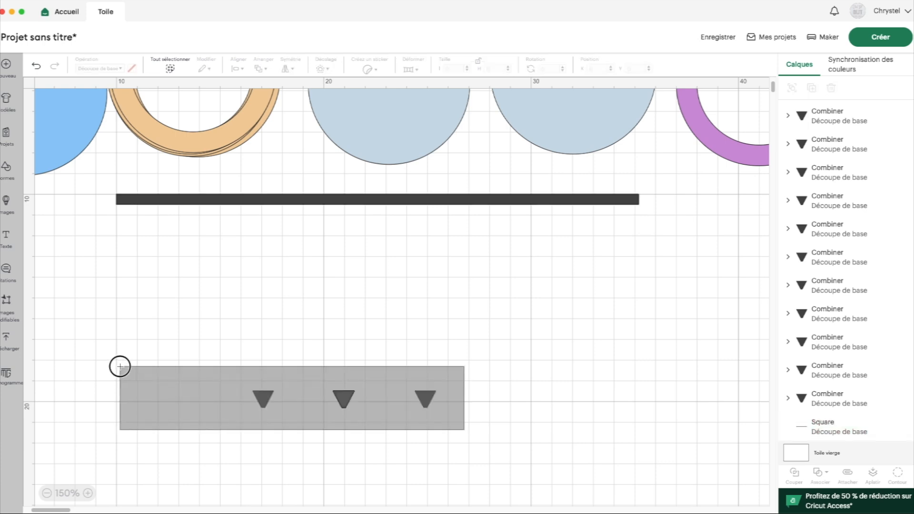
left_click_drag(263, 398, 131, 216)
double_click(600, 67)
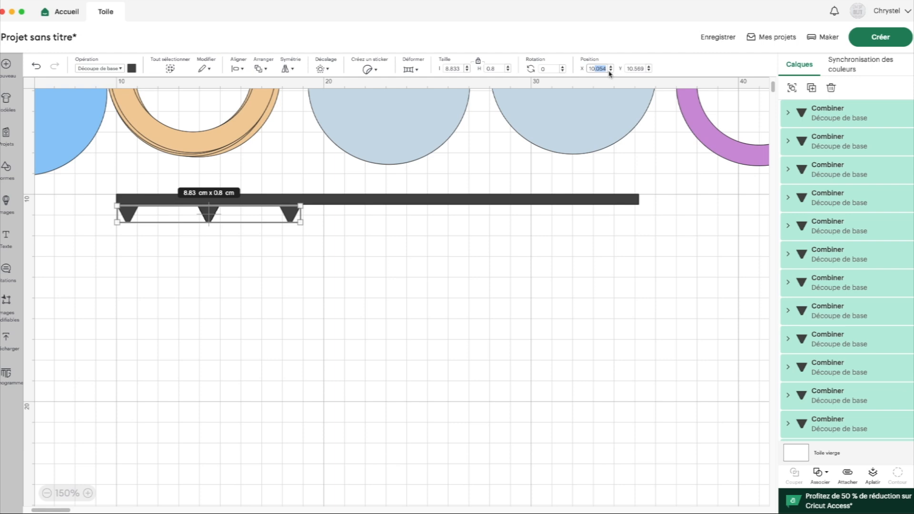
type("10")
left_click_drag(638, 68, 651, 72)
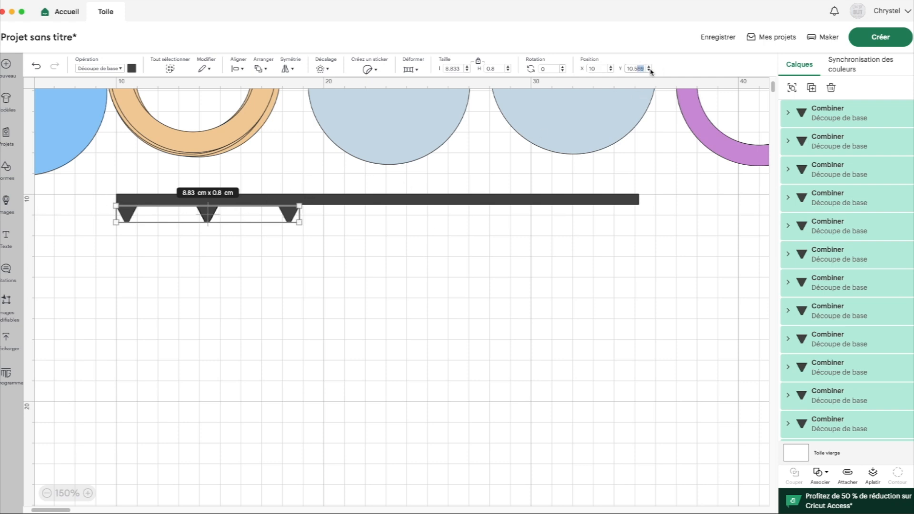
type("5")
key("Return")
left_click(133, 276)
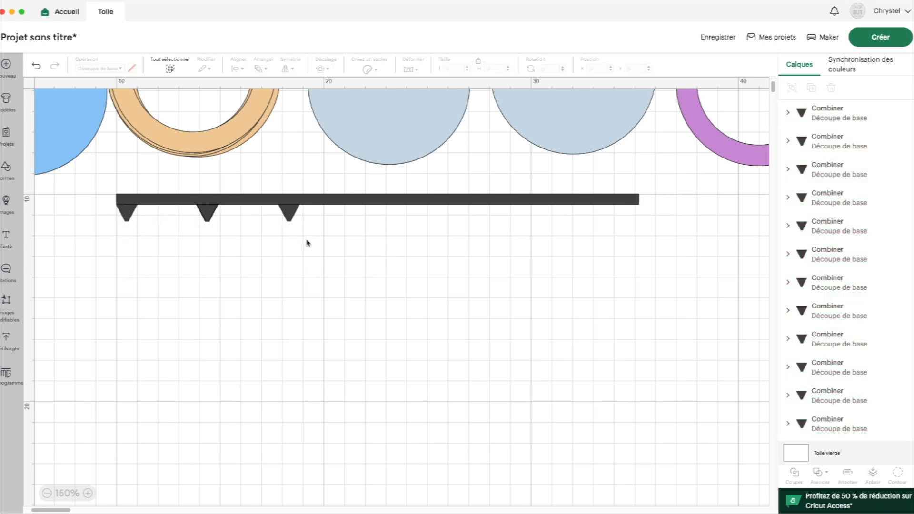
- Select the rightmost trapezoid together with the strip and align them along their right edges
mouse_move(340, 270)
left_mouse_down()
mouse_move(300, 192)
mouse_move(284, 205)
left_mouse_up()
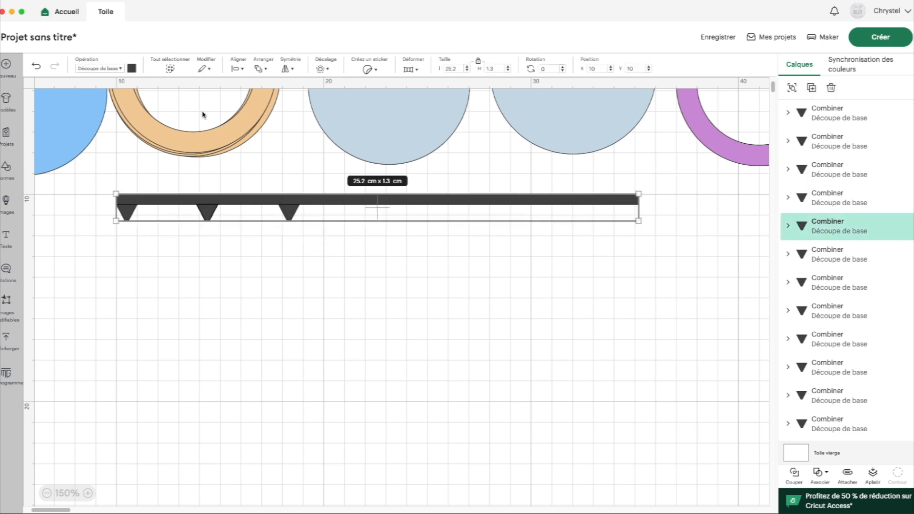
left_click(240, 69)
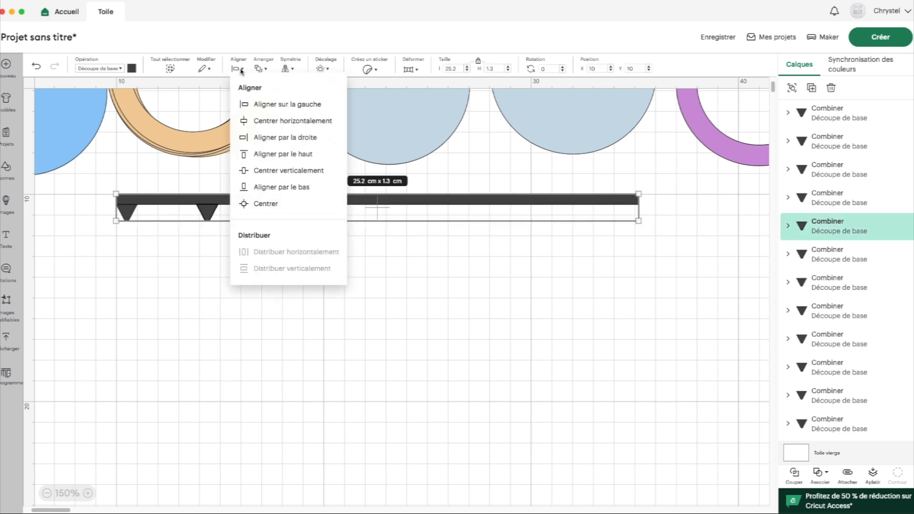
left_click(313, 138)
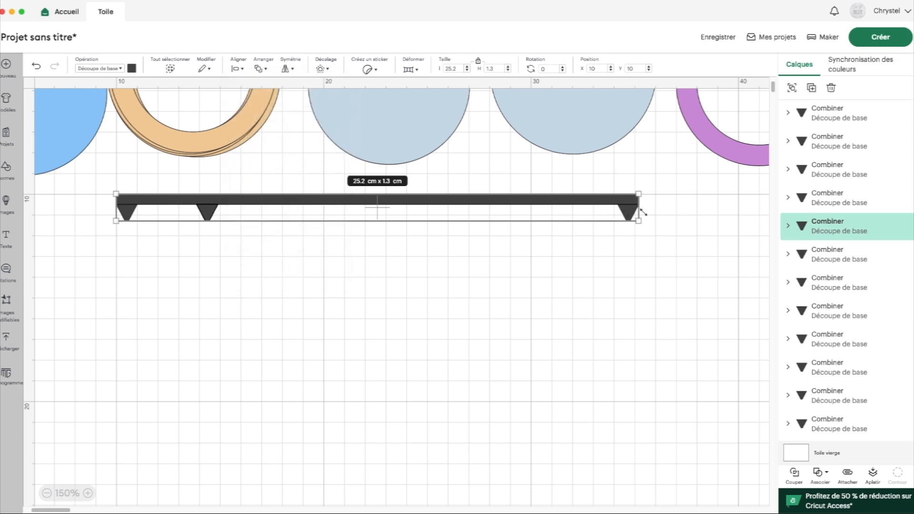
left_click(619, 255)
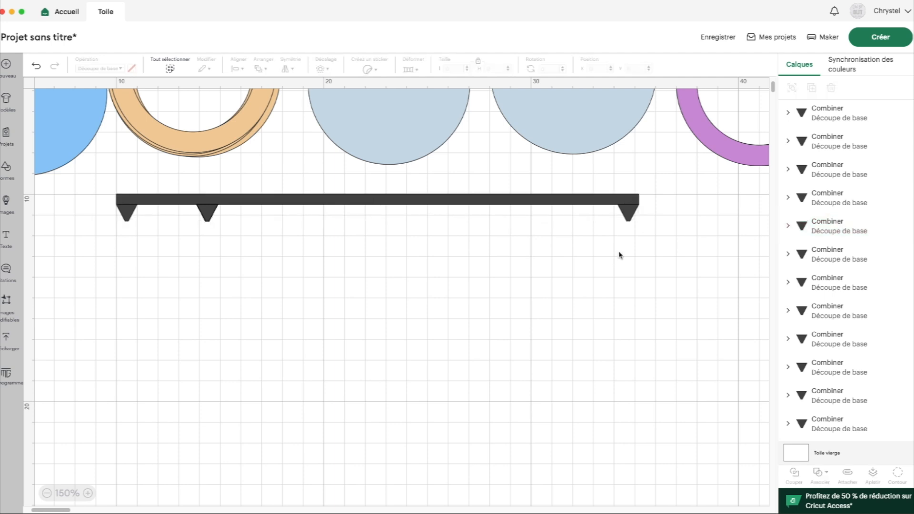
- Select all the trapezoids below the strip and distribute them horizontally along its length
left_click_drag(636, 244, 71, 217)
left_click(237, 69)
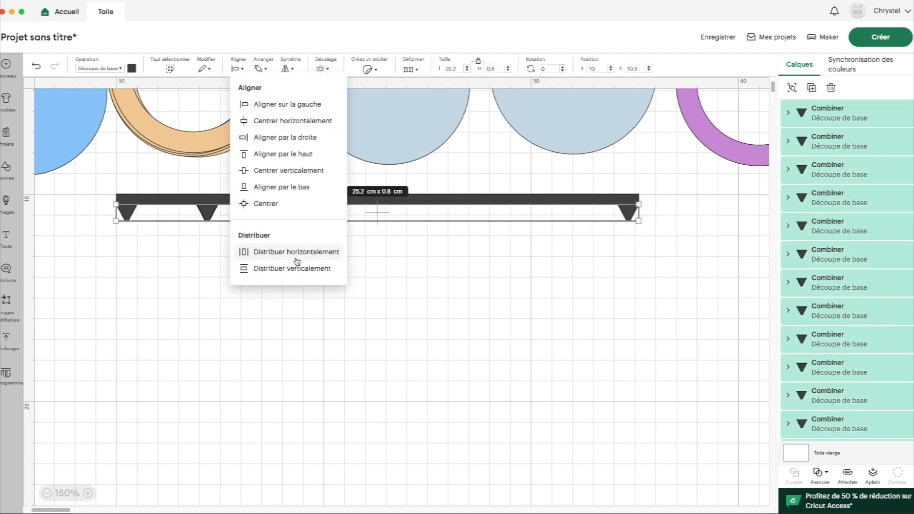
left_click(330, 259)
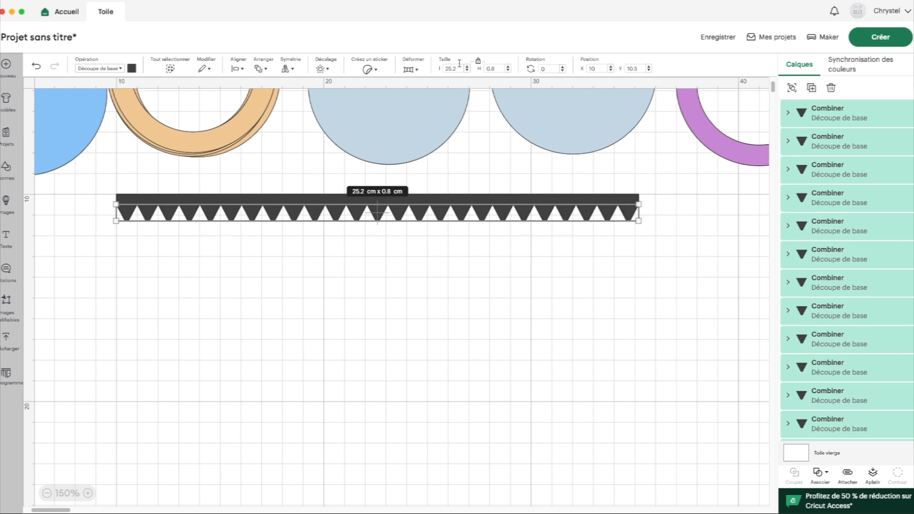
left_click(398, 264)
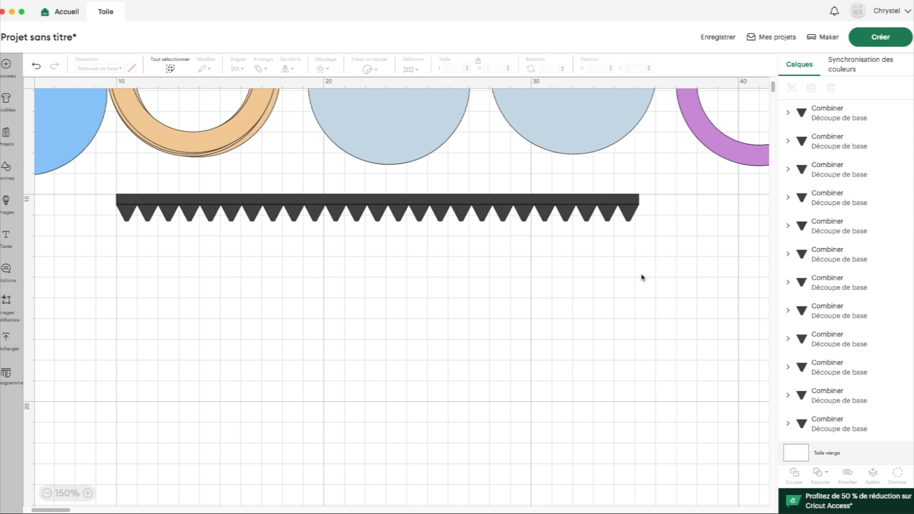
- Duplicate the whole row of trapezoids and flip the copy about the horizontal axis
left_click_drag(641, 237, 112, 213)
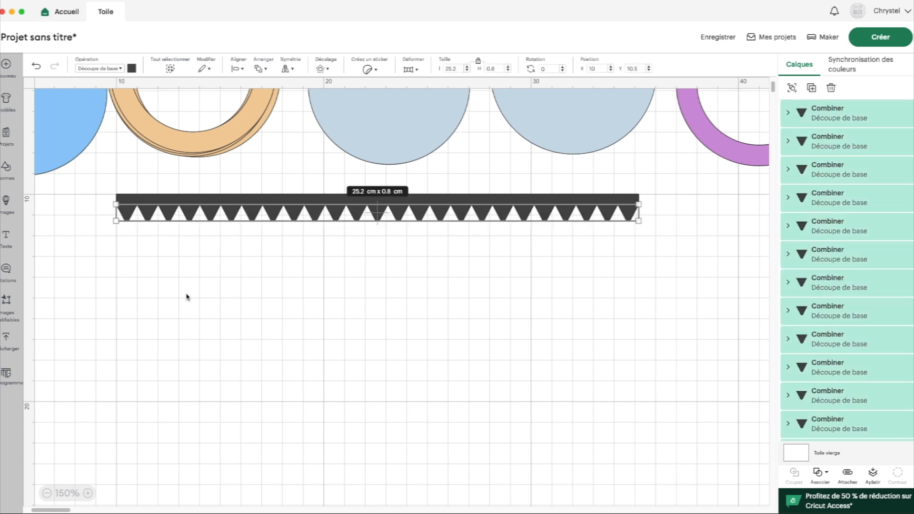
left_click(812, 88)
left_click(290, 69)
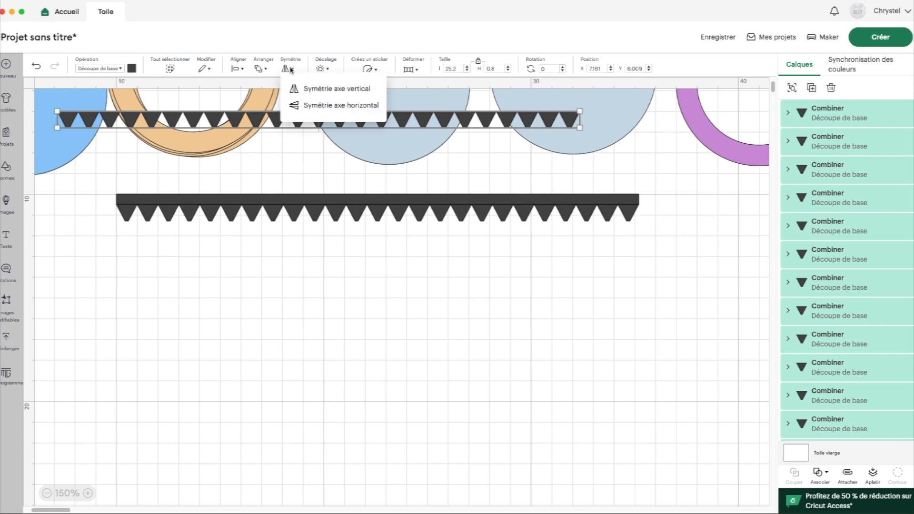
left_click(310, 106)
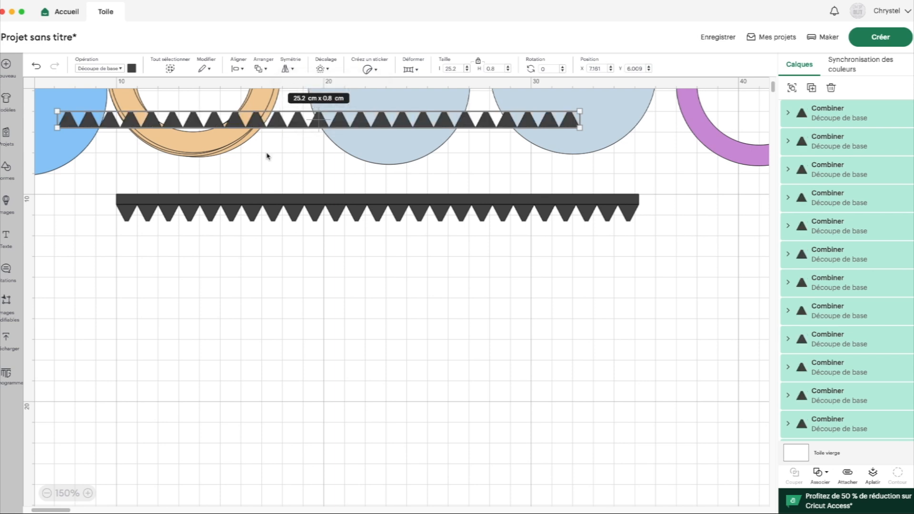
- Place the flipped row on the strip's upper edge and set its position to X 10, Y 9.2
left_click_drag(72, 122, 132, 187)
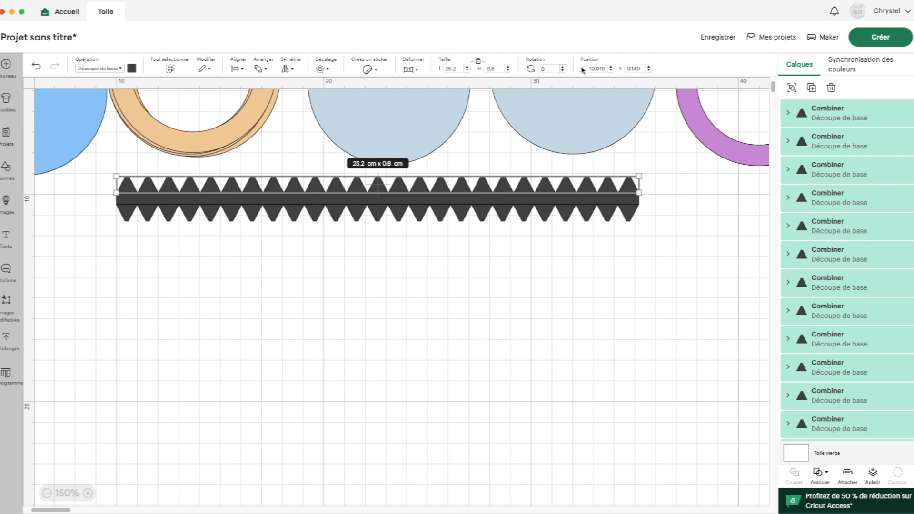
left_click_drag(597, 68, 616, 72)
key("BackSpace")
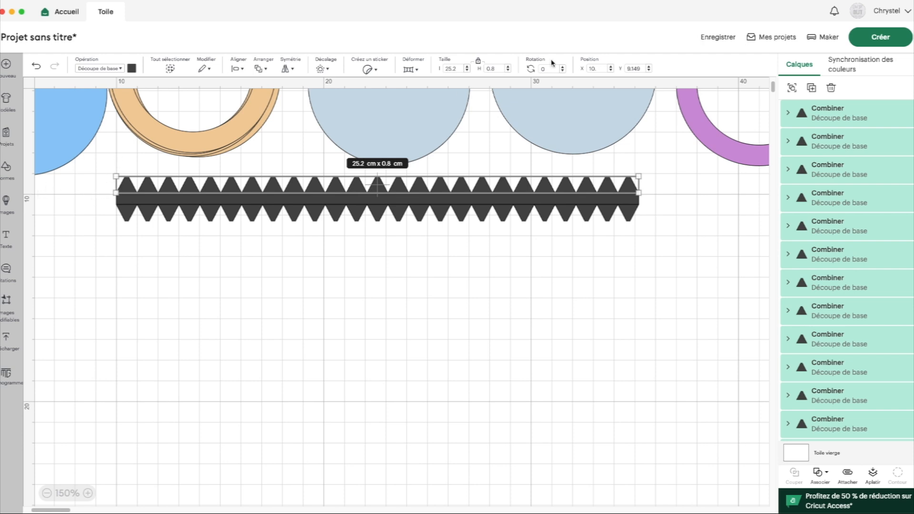
left_click_drag(643, 69, 631, 70)
type("2")
key("Return")
left_click(468, 269)
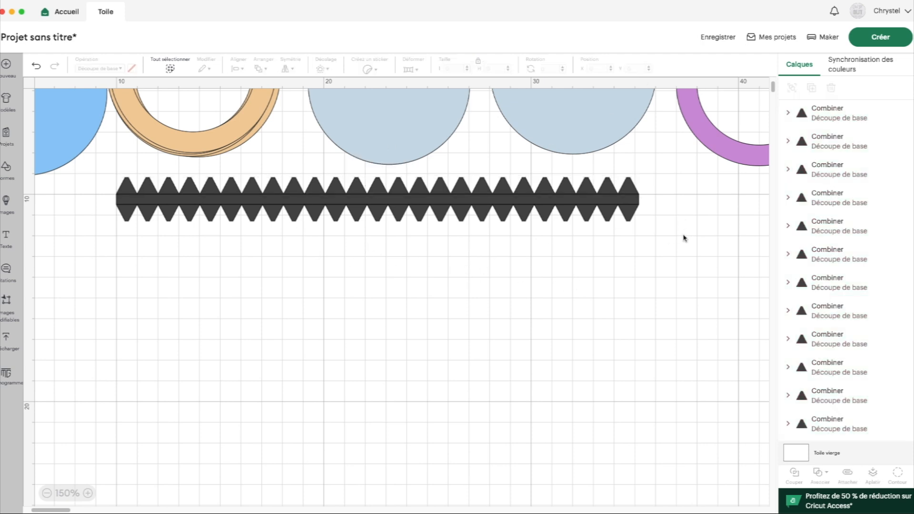
- Duplicate one trapezoid from the upper row, unlock its proportions and set the copy's width to 0.5 cm
left_click(817, 112)
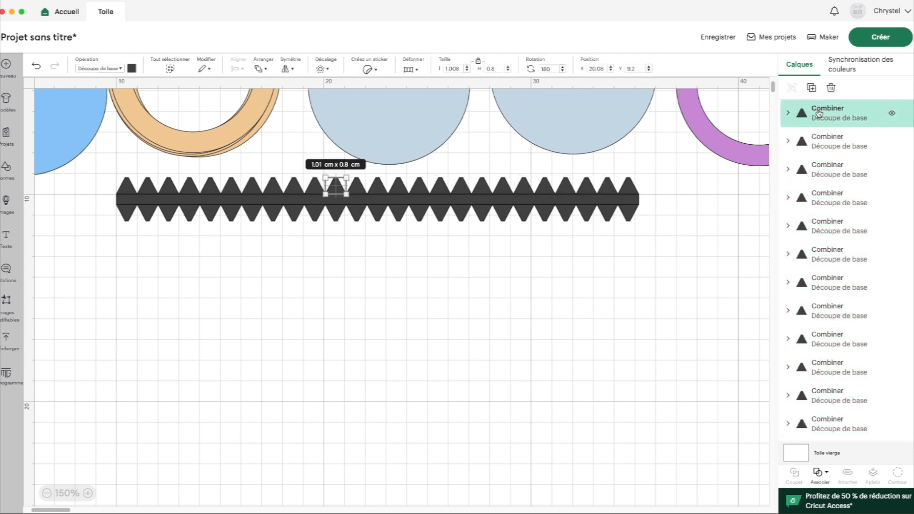
left_click(812, 87)
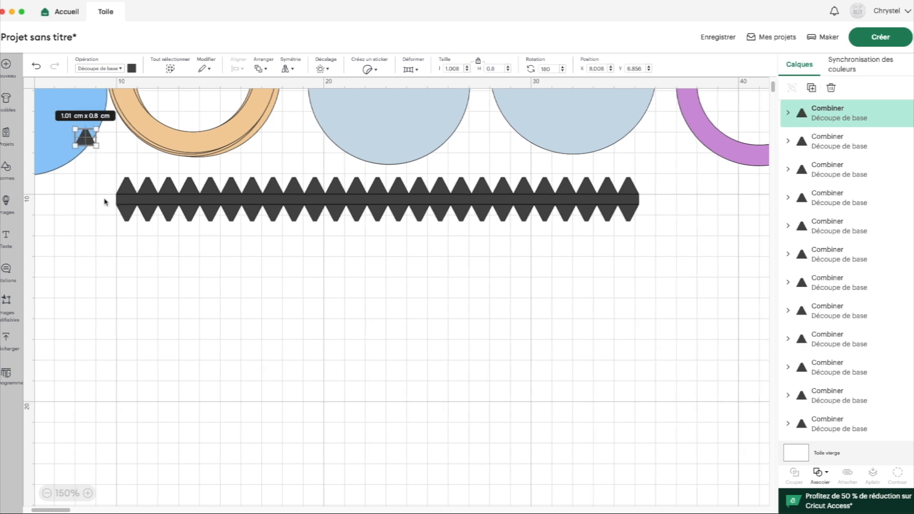
scroll(335, 144, "up", 2)
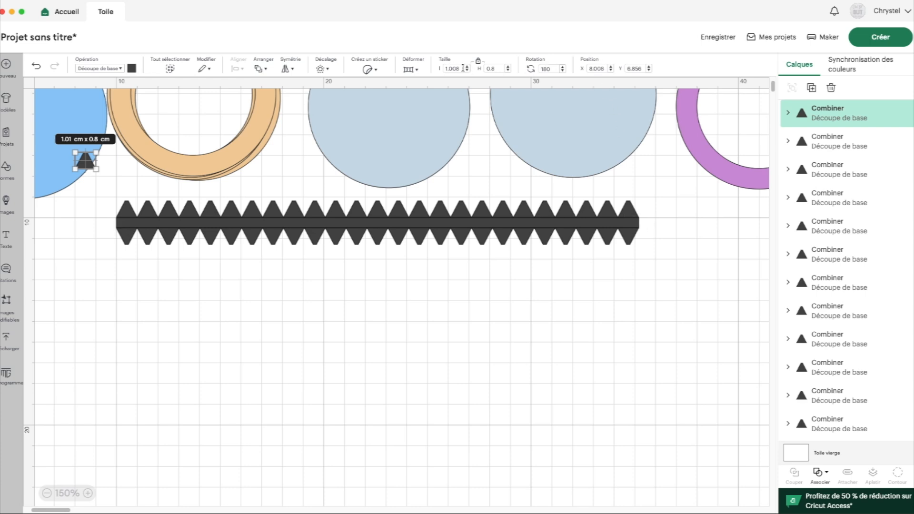
key("super+z")
left_click(479, 62)
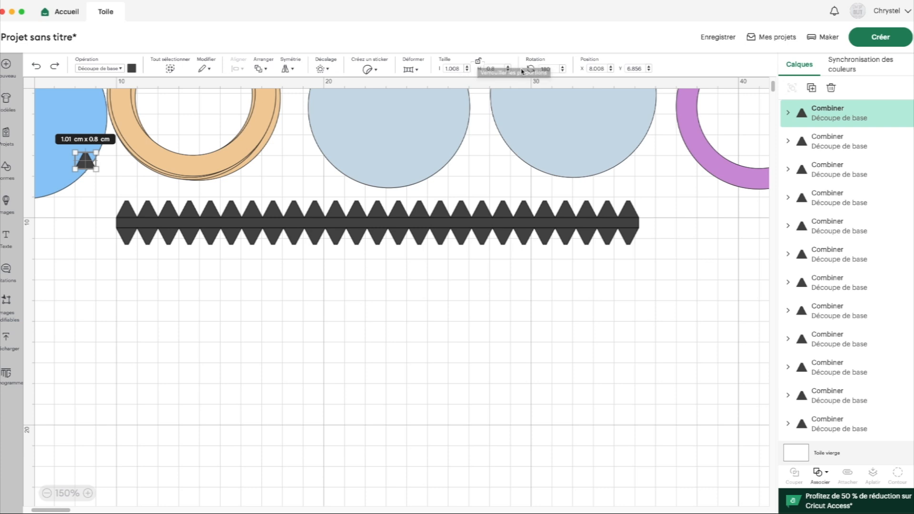
double_click(456, 68)
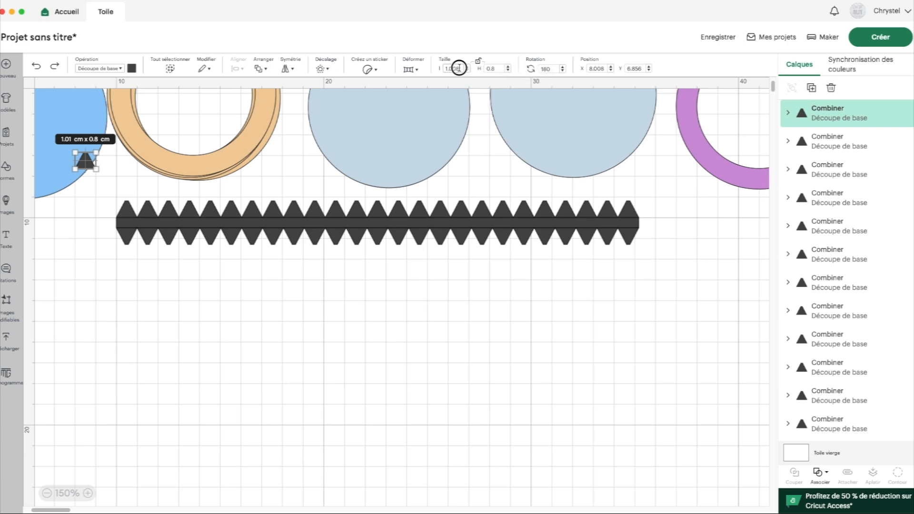
type("0.5")
key("Return")
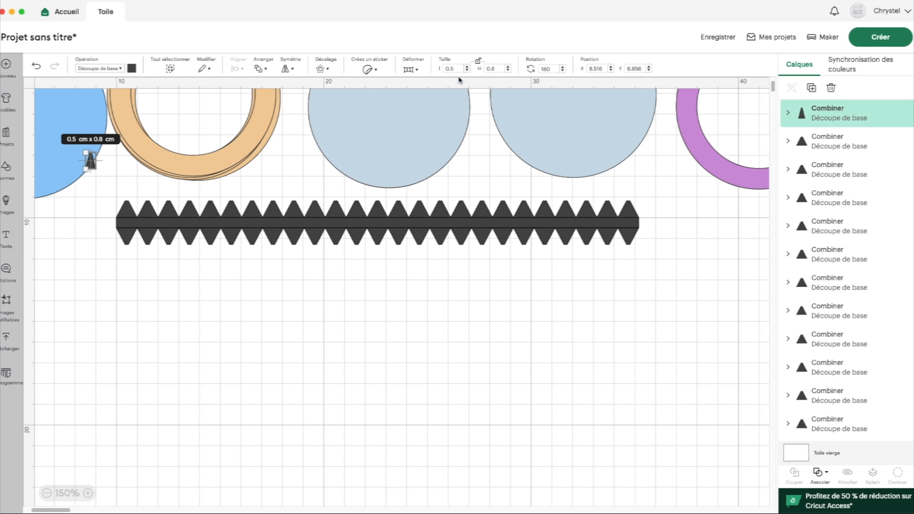
- Set the narrow trapezoid's rotation to 90°
double_click(555, 71)
type("90")
key("Return")
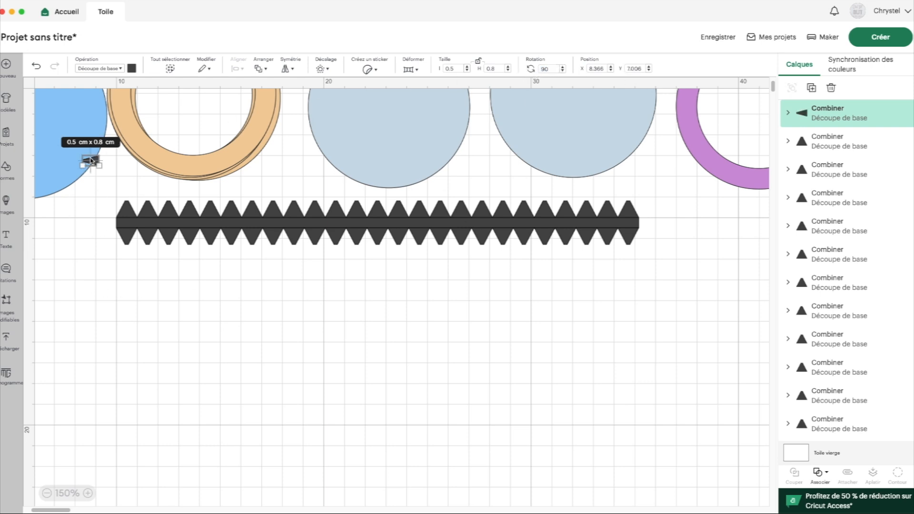
- Move the rotated narrow trapezoid against the strip's left end, at about X 9.18, Y 10
scroll(95, 190, "up", 3)
scroll(95, 191, "left", 1)
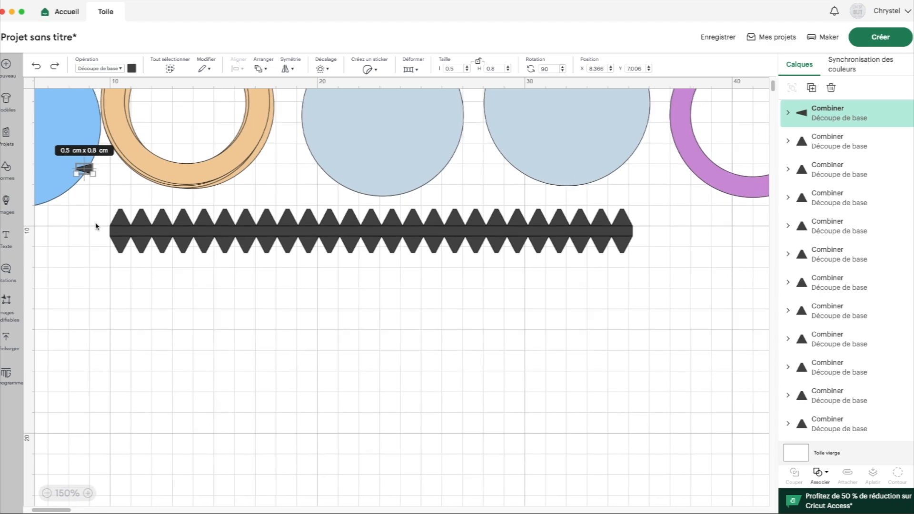
scroll(151, 234, "left", 2)
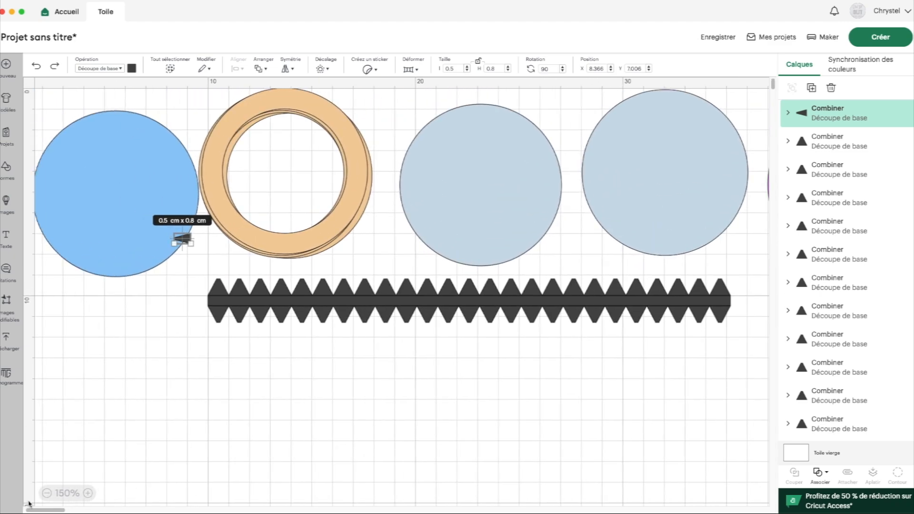
left_click(88, 493)
left_click(88, 494)
left_click(88, 493)
left_click(87, 493)
left_click(88, 493)
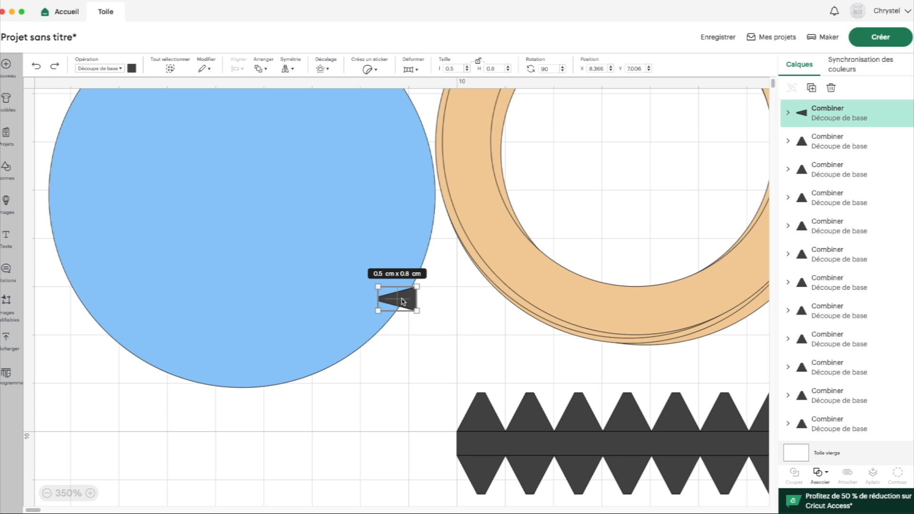
left_click_drag(403, 301, 442, 446)
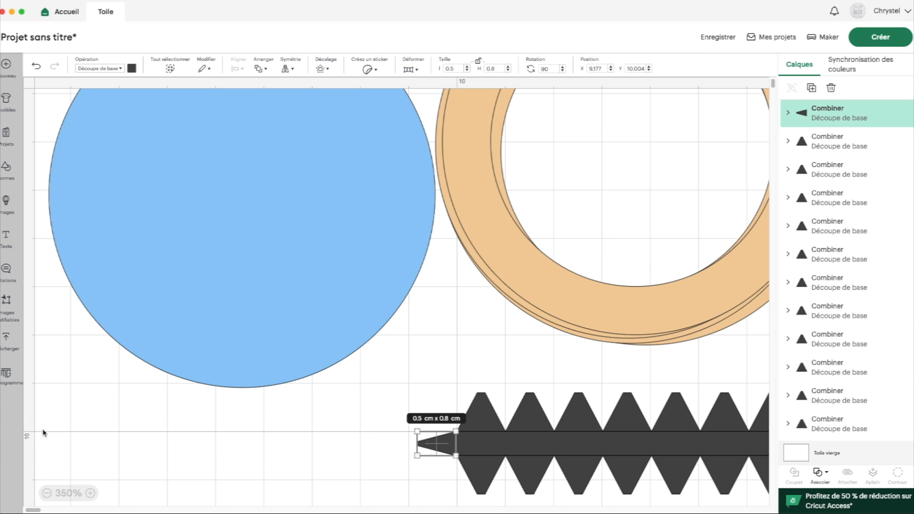
- Set the end tab's exact position to X 9.2, Y 10
double_click(642, 68)
type("10")
key("Return")
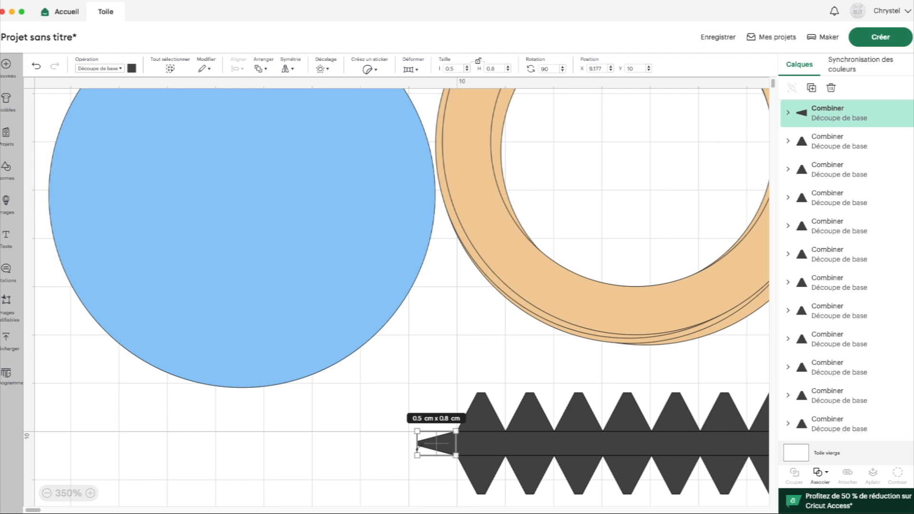
left_click(594, 68)
double_click(594, 68)
left_click_drag(594, 68, 604, 69)
type("2")
key("Return")
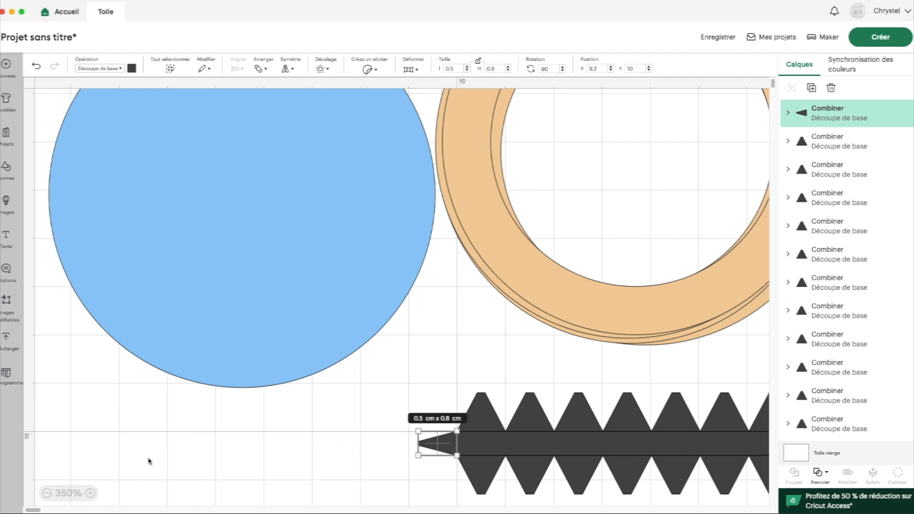
- Add a score line, set its length to 25.2 cm and rotate it 90°
left_click(72, 493)
left_click(170, 314)
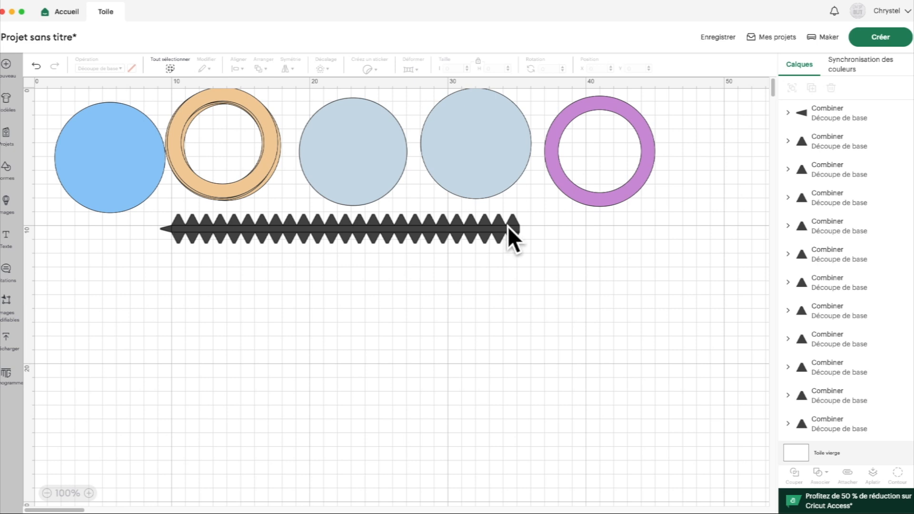
left_click(5, 168)
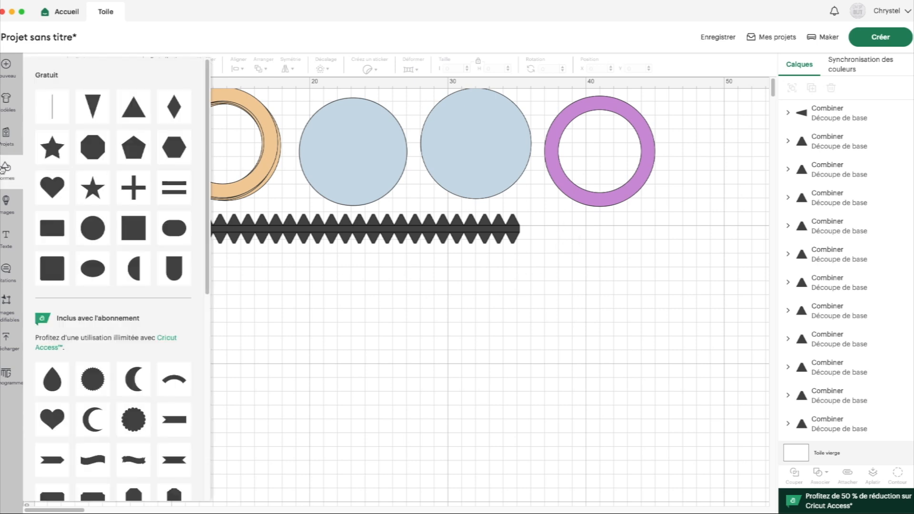
left_click(52, 105)
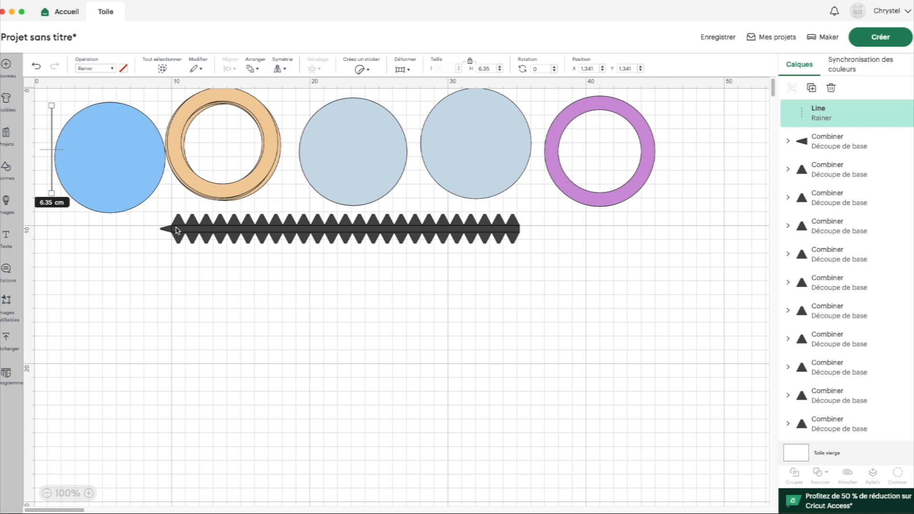
double_click(490, 67)
type("25.2")
key("Tab")
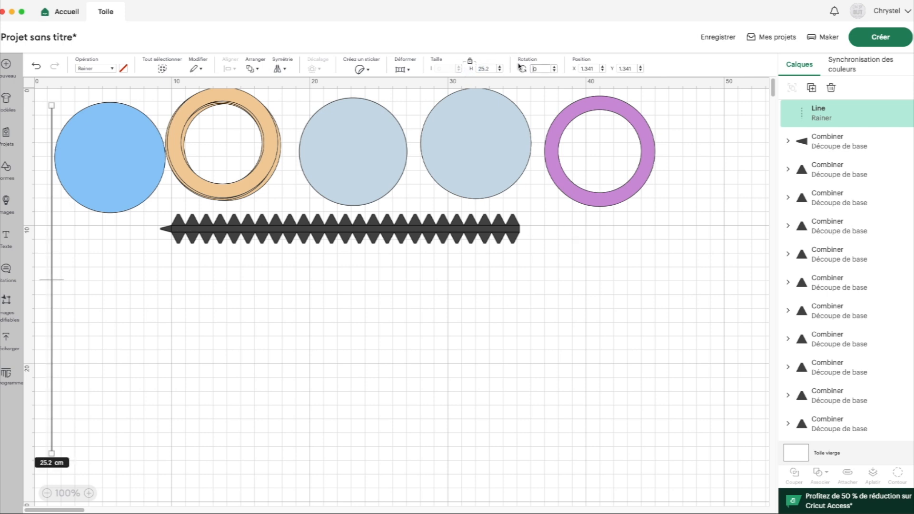
type("90")
key("Return")
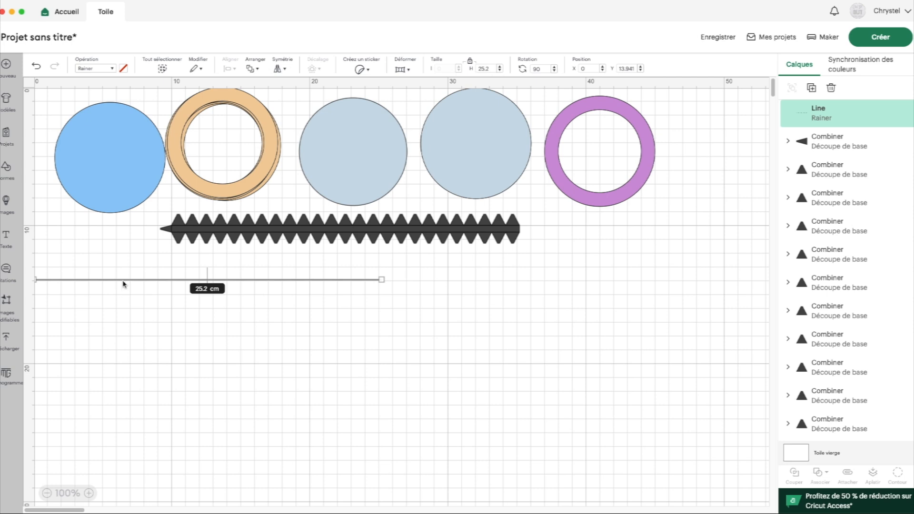
- Place the 25.2 cm score line along the strip's upper edge, starting at X 10
left_click_drag(125, 281, 260, 230)
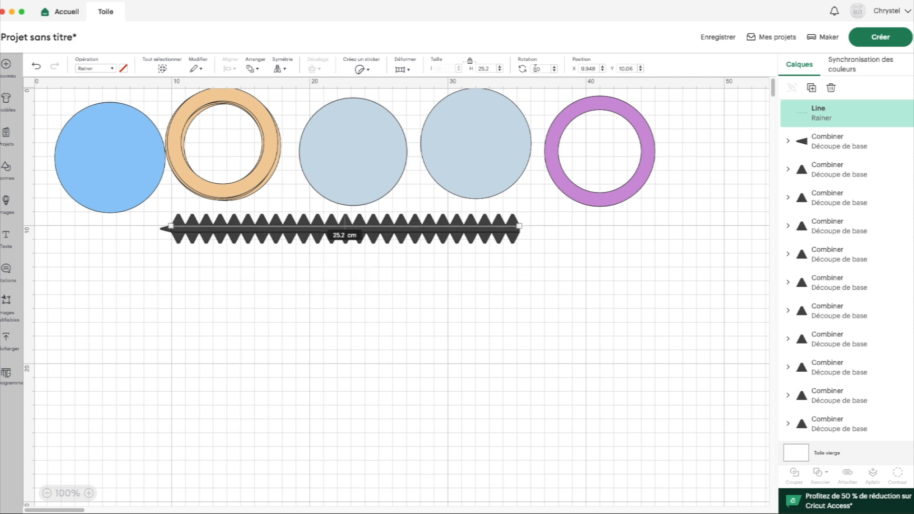
left_click(588, 68)
type("10")
left_click(645, 67)
type("10.1")
- Duplicate the long score line and place the copy along the strip's lower edge, starting at X 10
left_click(812, 87)
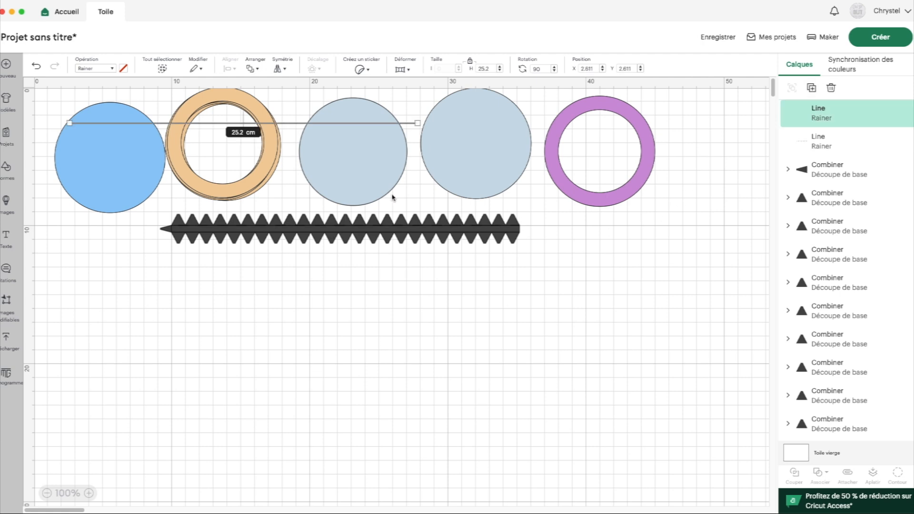
left_click_drag(283, 127, 312, 237)
left_click_drag(384, 233, 385, 234)
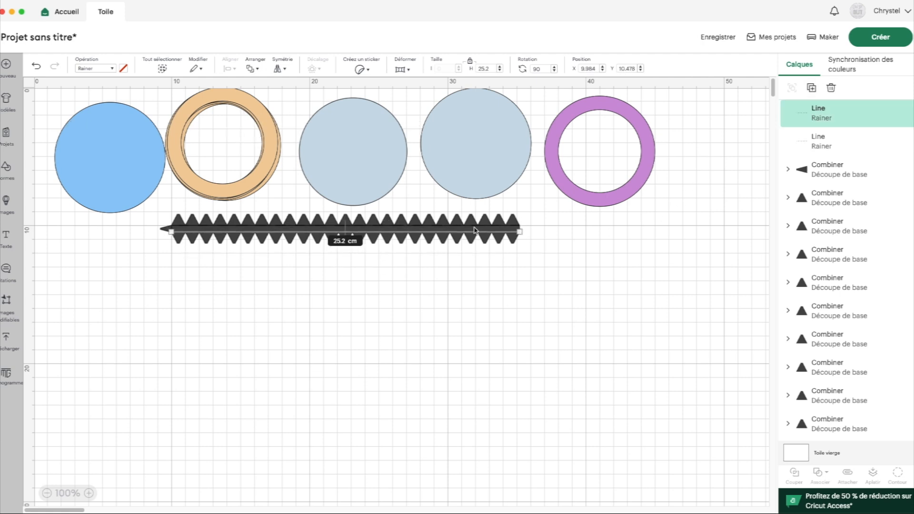
double_click(591, 69)
type("10")
key("Return")
left_click(213, 314)
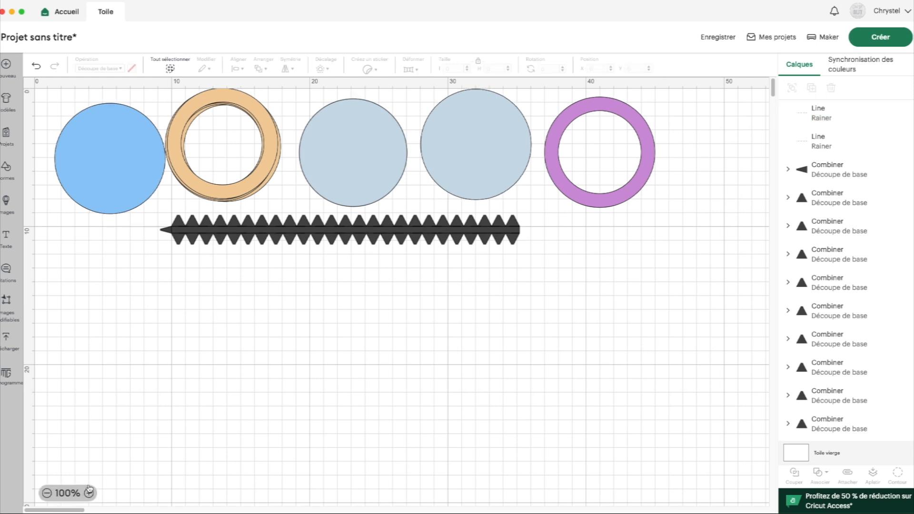
- Add a third, vertical score line and set its length to 0.5 cm
scroll(122, 393, "up", 5)
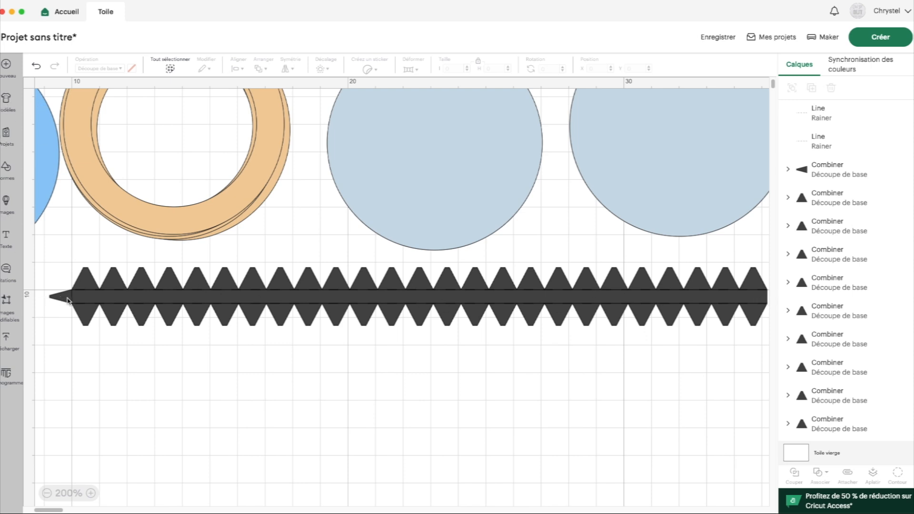
left_click(8, 166)
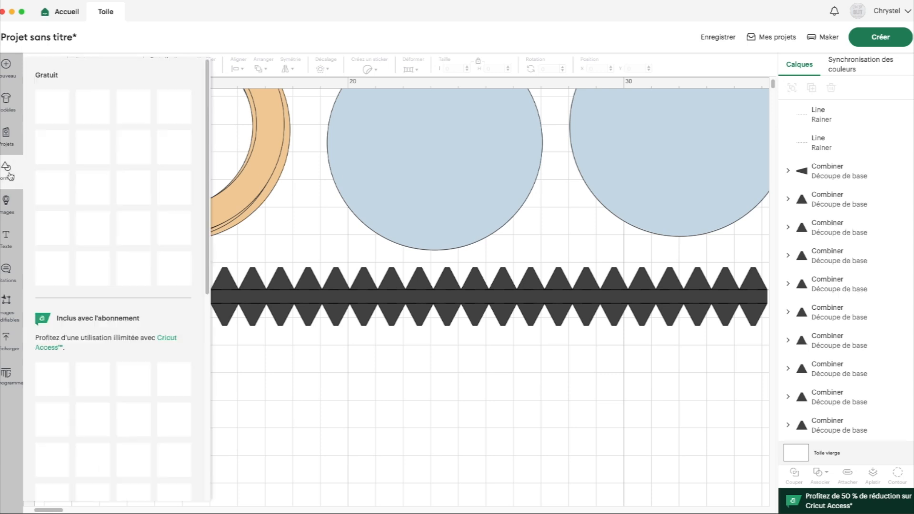
left_click(54, 114)
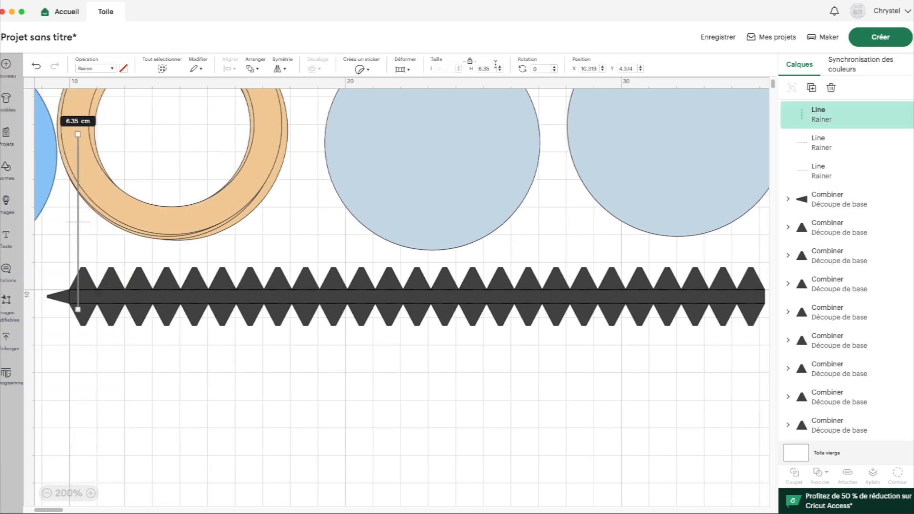
left_click_drag(486, 69, 479, 71)
key("Return")
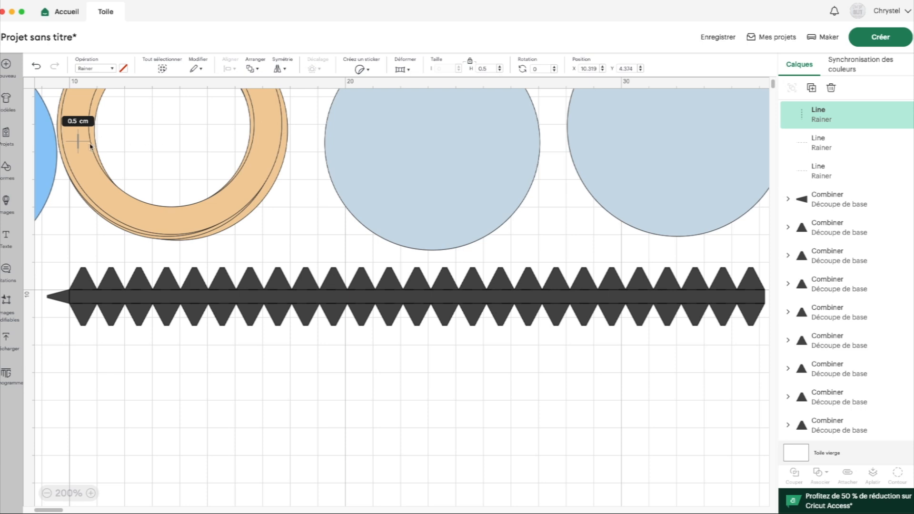
- Place the 0.5 cm score line where the end tab meets the strip, at about X 10, Y 10
left_click_drag(80, 146, 70, 299)
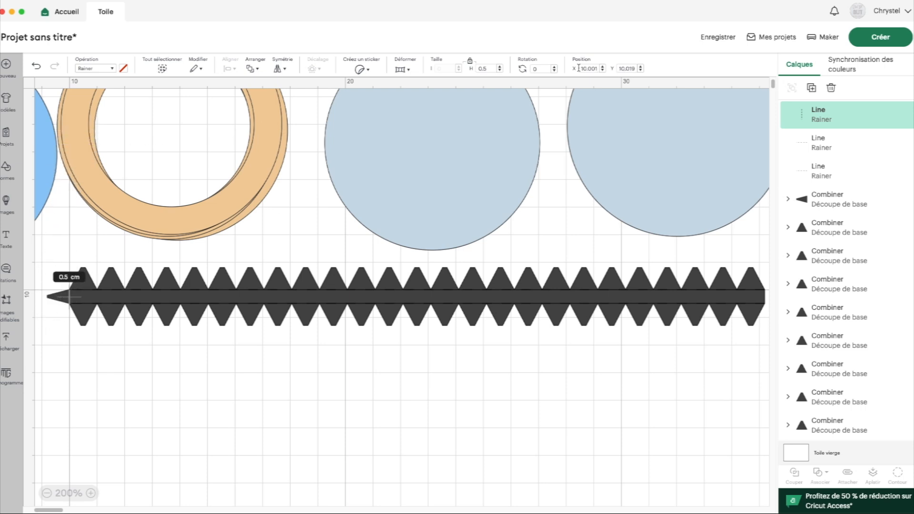
left_click_drag(591, 69, 653, 71)
key("BackSpace")
key("BackSpace")
left_click(652, 71)
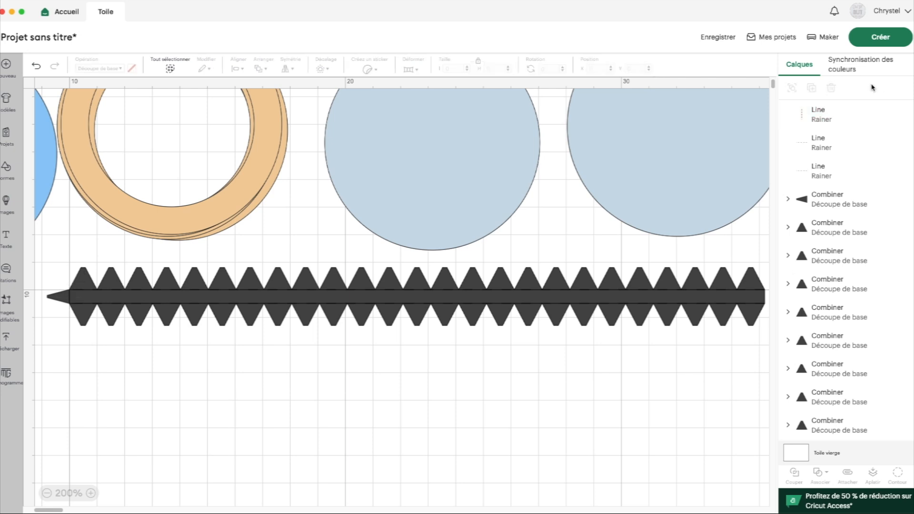
- Hide the three score line layers
left_click(893, 117)
left_click(892, 143)
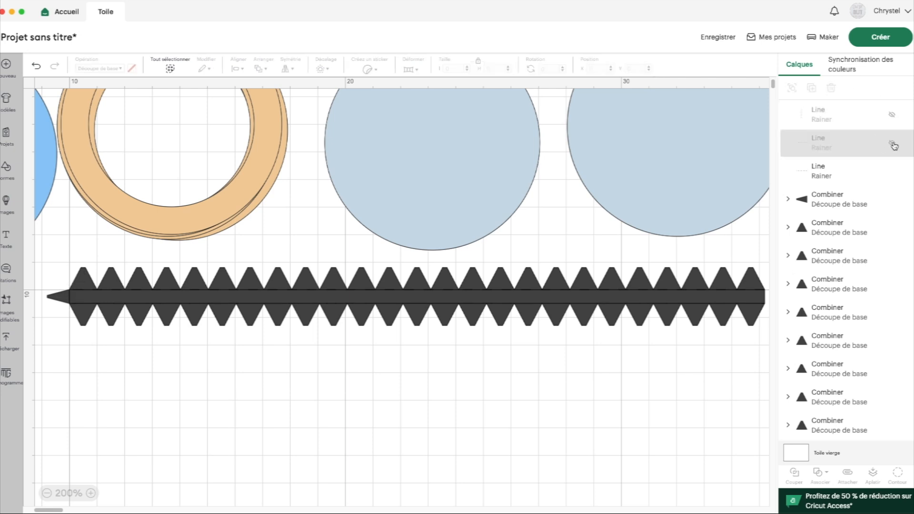
left_click(892, 172)
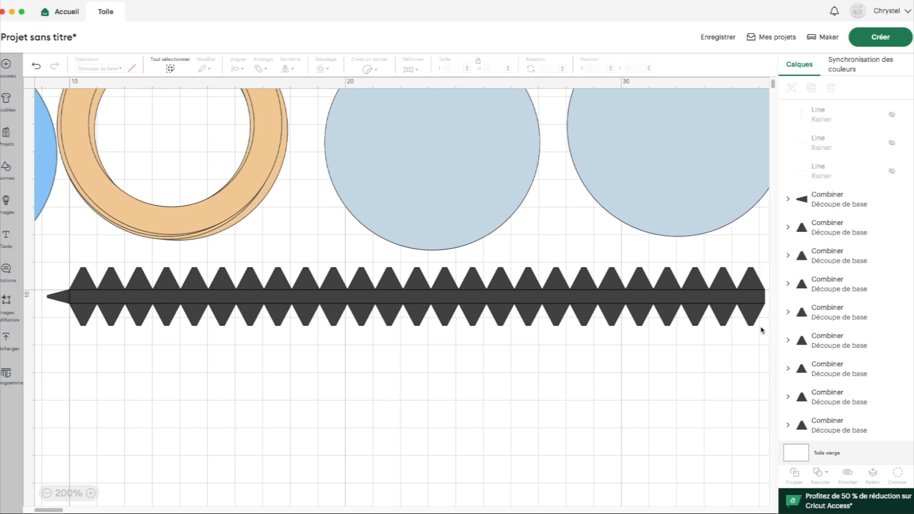
- Select the strip with all its trapezoid tabs and the end tab and weld them into one shape
scroll(841, 347, "down", 5)
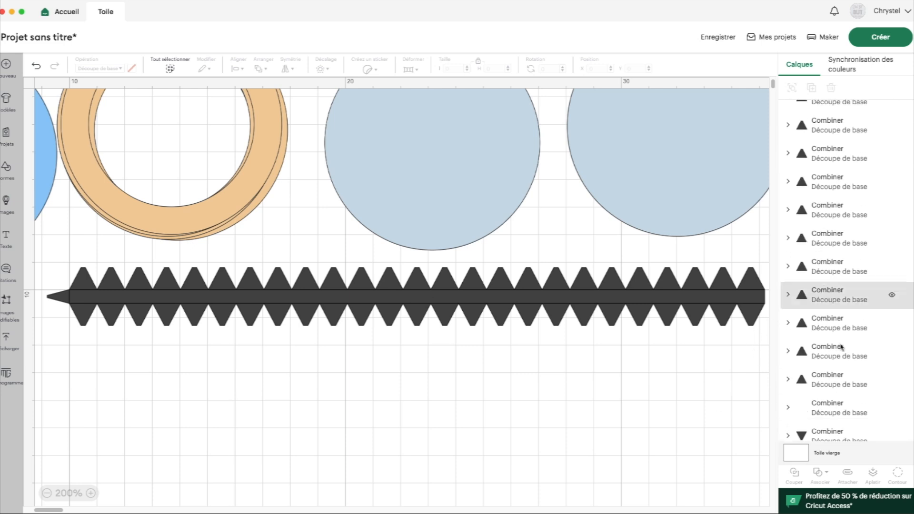
scroll(841, 346, "down", 10)
scroll(892, 234, "up", 10)
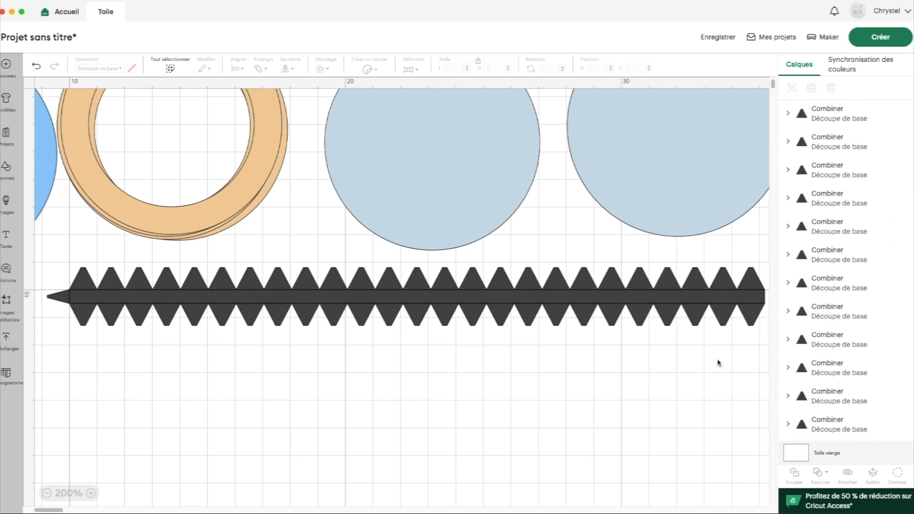
left_click_drag(749, 349, 49, 269)
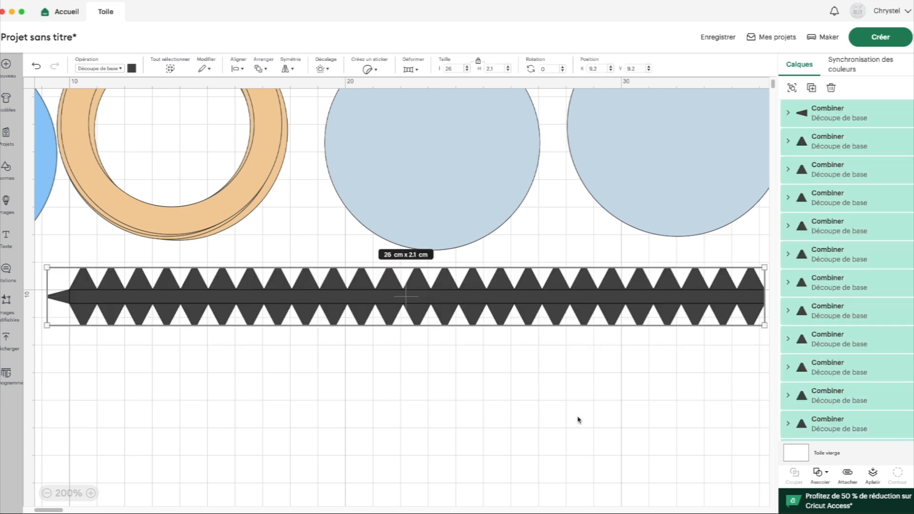
left_click(825, 474)
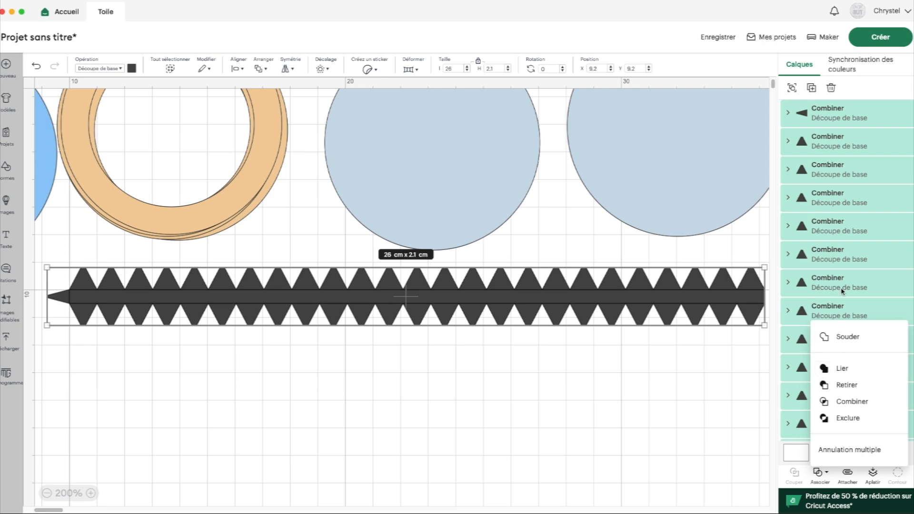
left_click(854, 338)
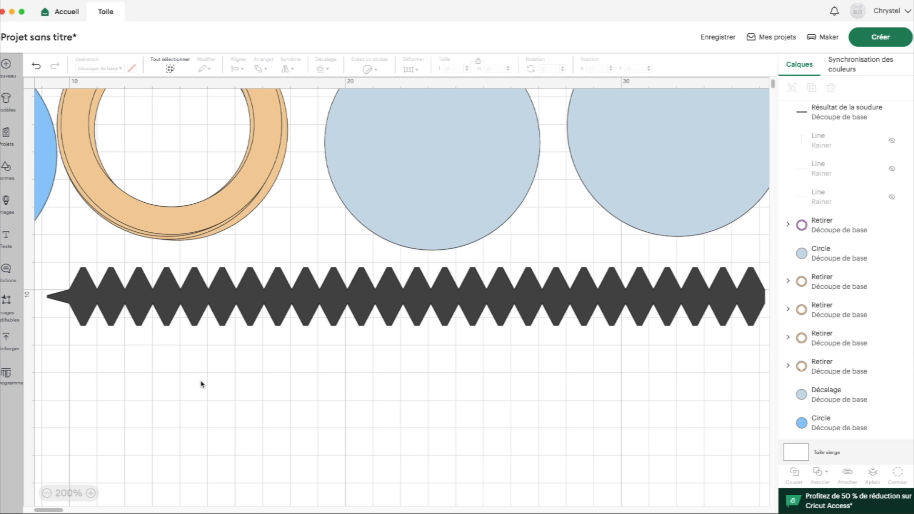
- Change the welded strip's colour to white
left_click_drag(225, 384, 166, 286)
left_click(132, 68)
left_click(202, 109)
left_click(235, 381)
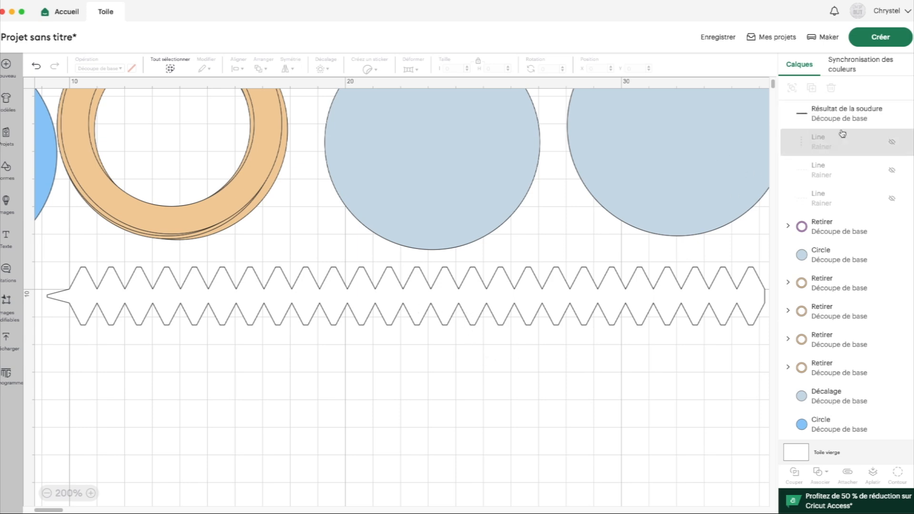
- Show the three score lines again and move the welded strip below them in the layer order
left_click(892, 142)
left_click(892, 170)
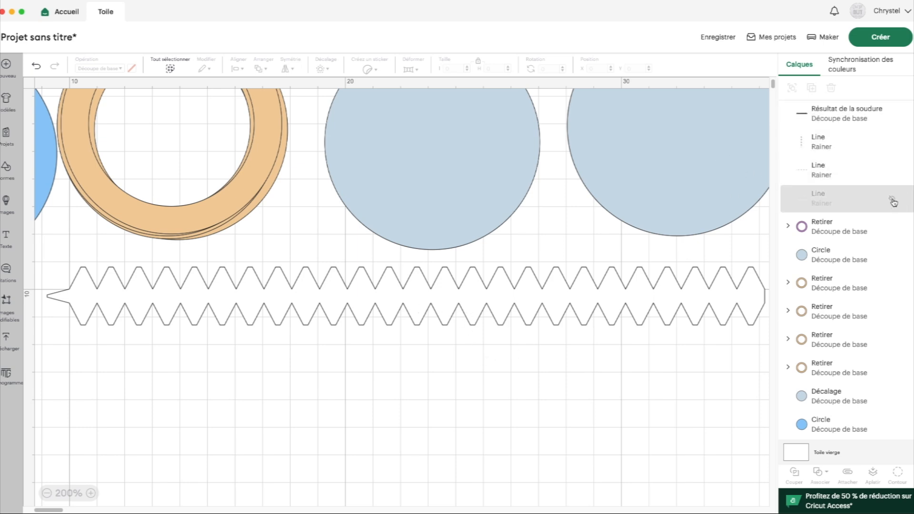
left_click(892, 199)
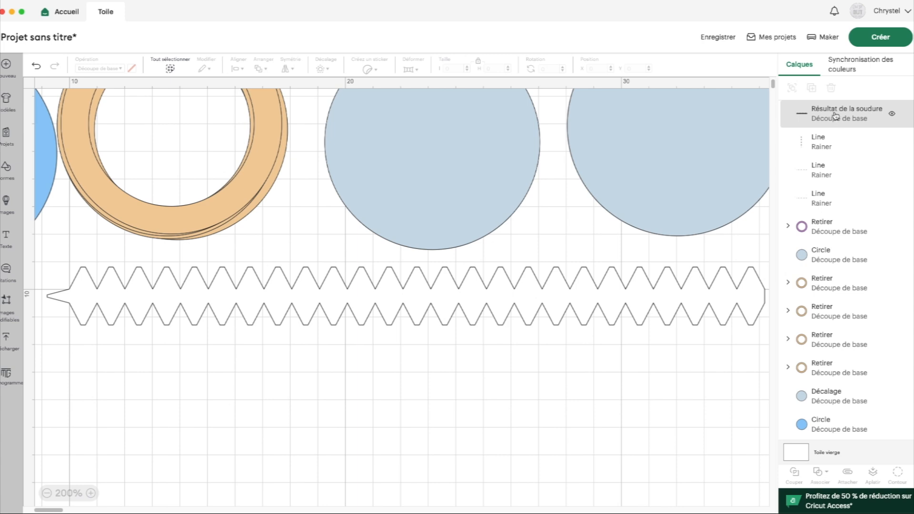
left_click_drag(835, 116, 844, 170)
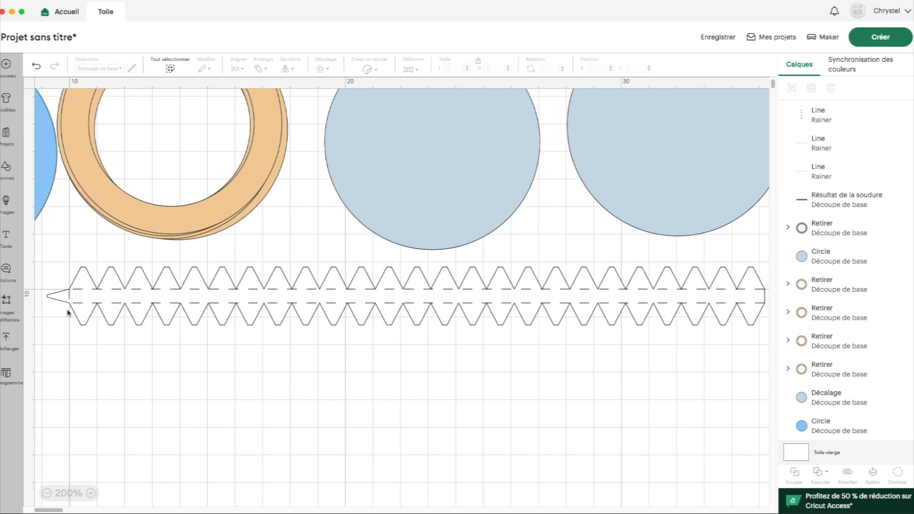
- Attach the three score lines to the welded strip
left_click_drag(422, 381, 43, 263)
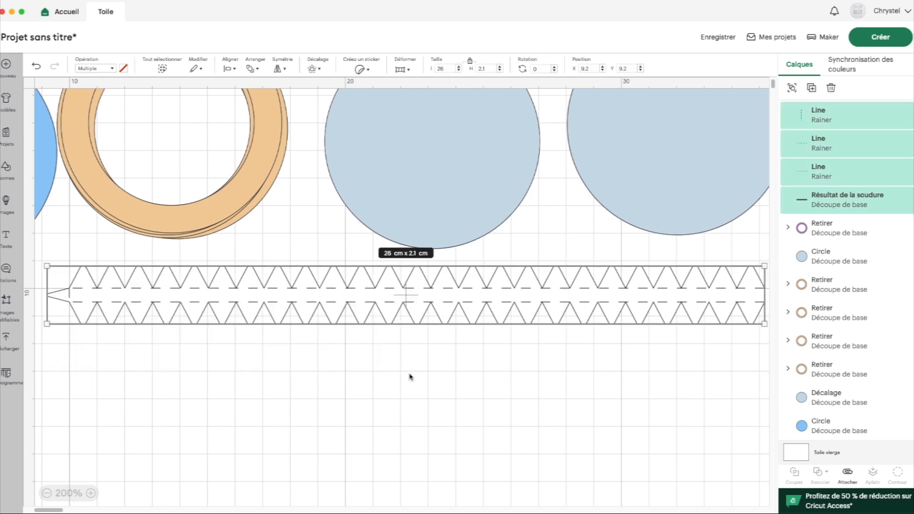
left_click(847, 474)
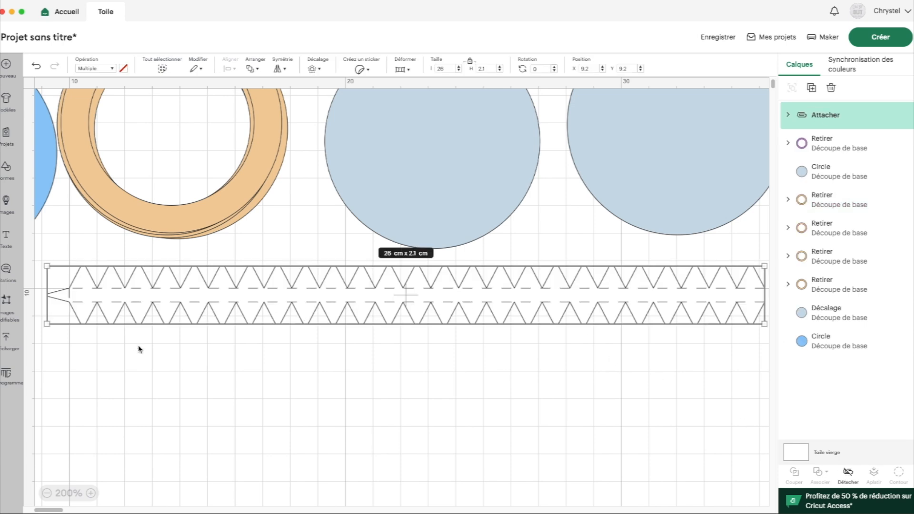
scroll(369, 282, "up", 3)
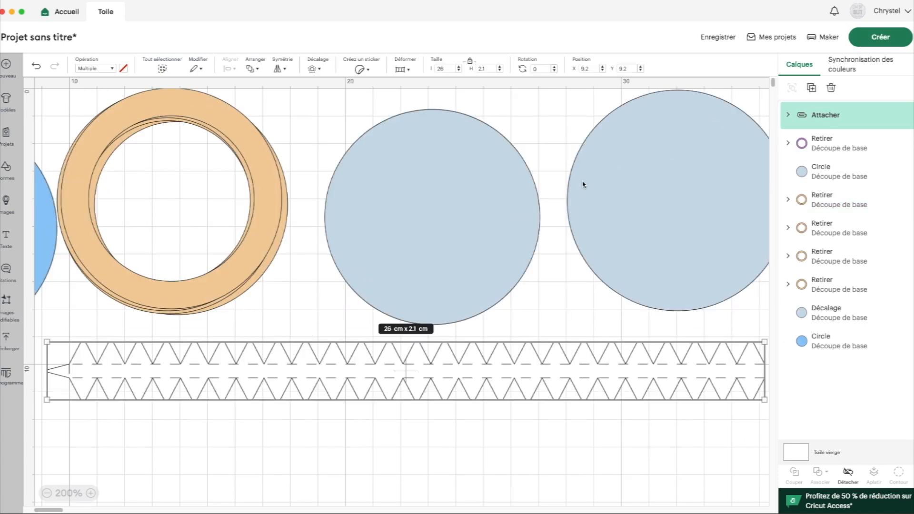
- Open the project's mat preparation and turn the tabbed strip upright along the first mat's left edge
left_click(883, 40)
left_click(434, 291)
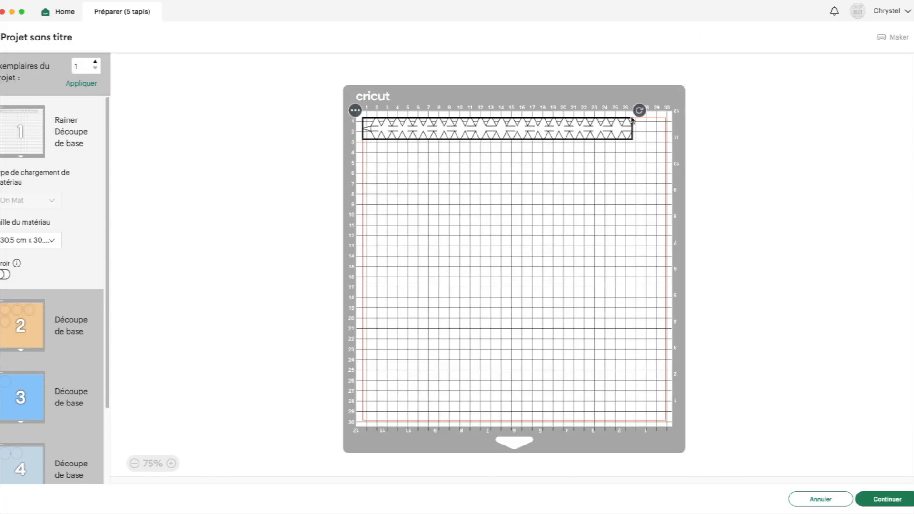
left_click_drag(639, 110, 528, 372)
left_click_drag(498, 243, 360, 220)
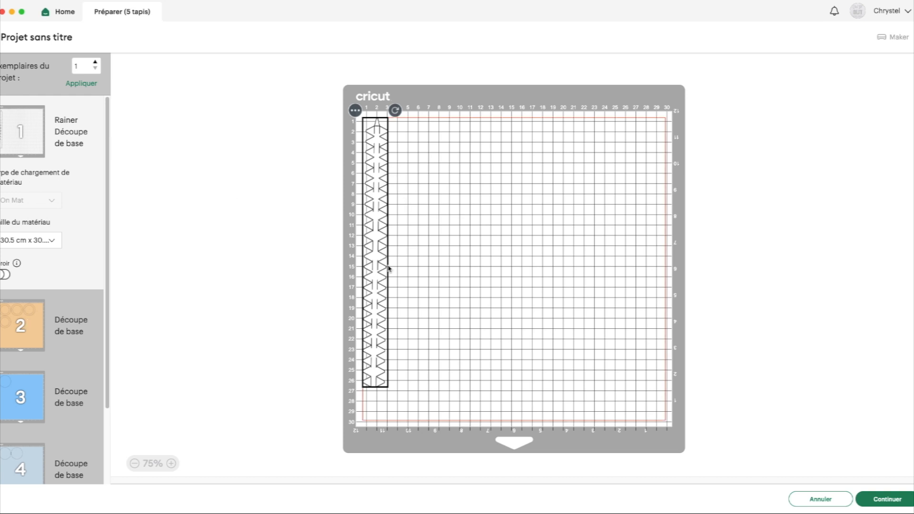
- Review the cutting layouts on mats 2 to 5 and cancel the preparation to return to the canvas
left_click(38, 305)
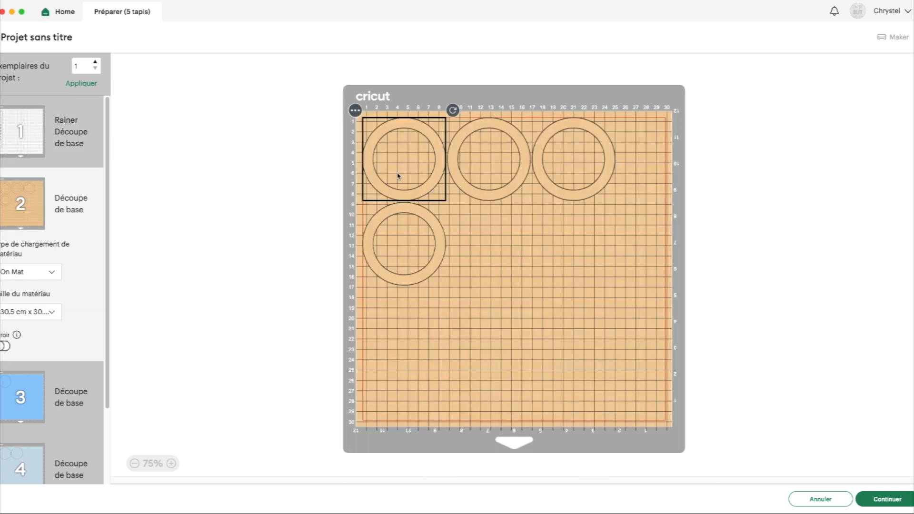
scroll(22, 362, "down", 2)
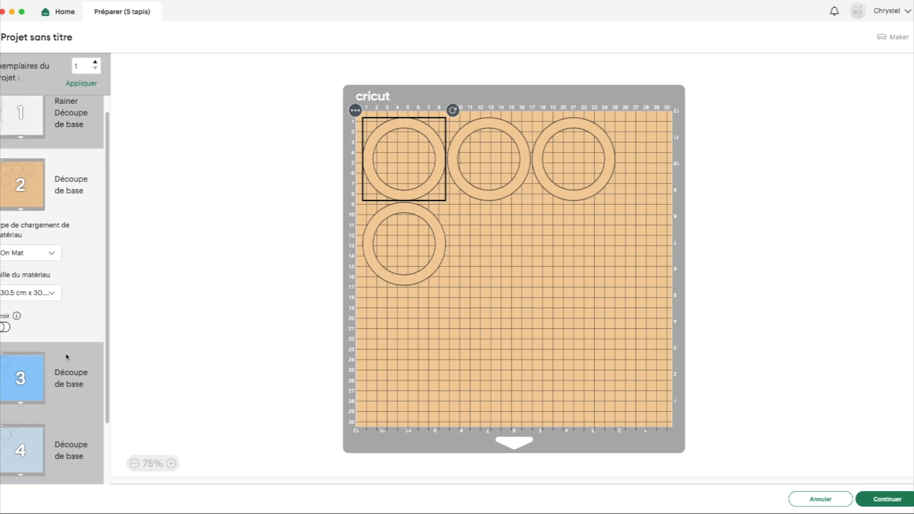
left_click(29, 365)
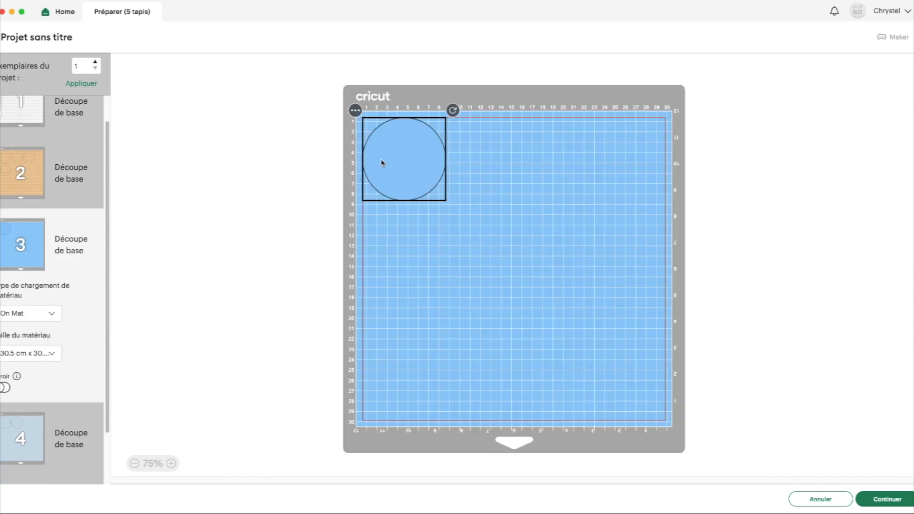
left_click(34, 435)
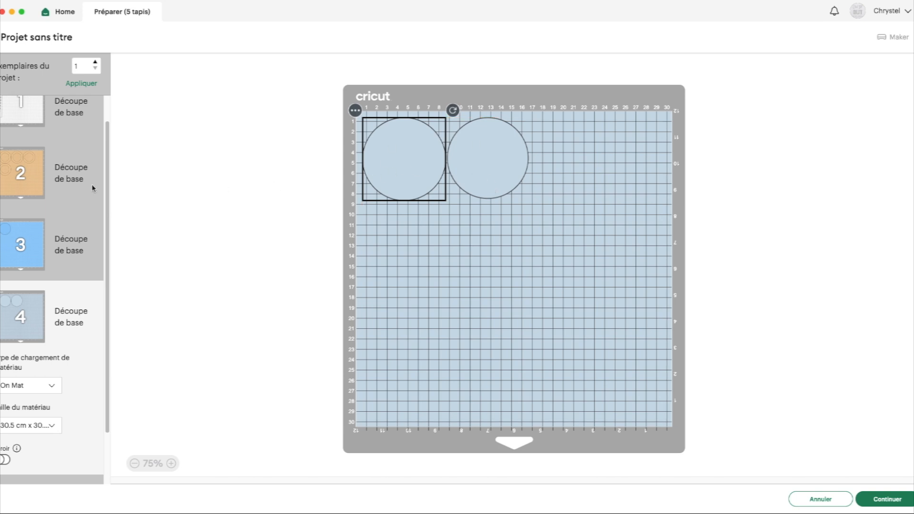
scroll(28, 357, "down", 3)
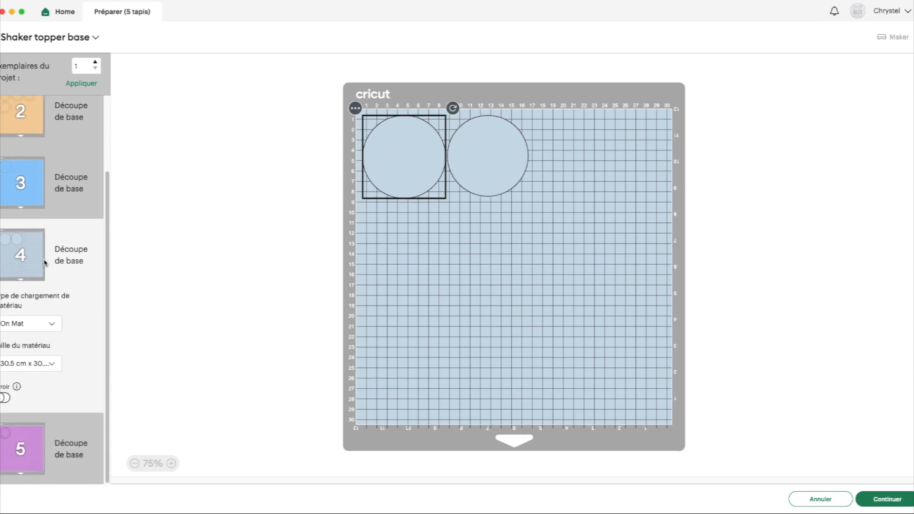
left_click(10, 423)
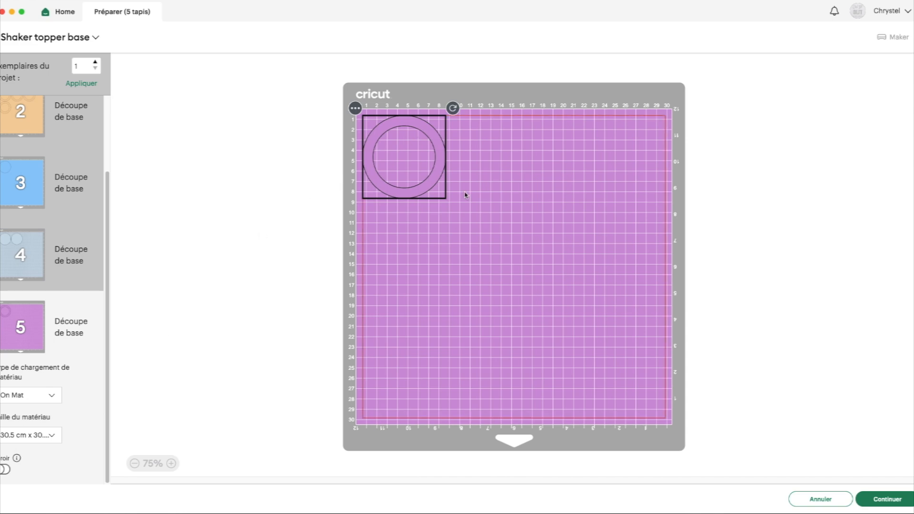
left_click(810, 500)
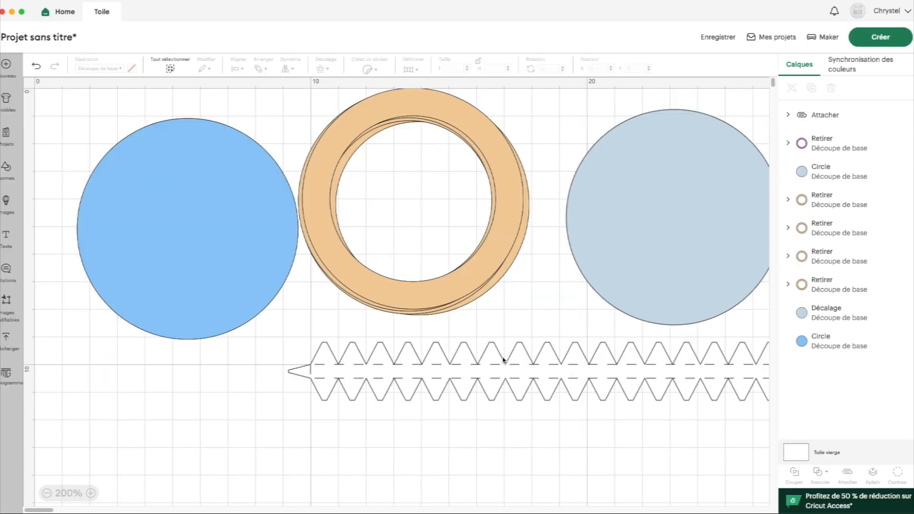